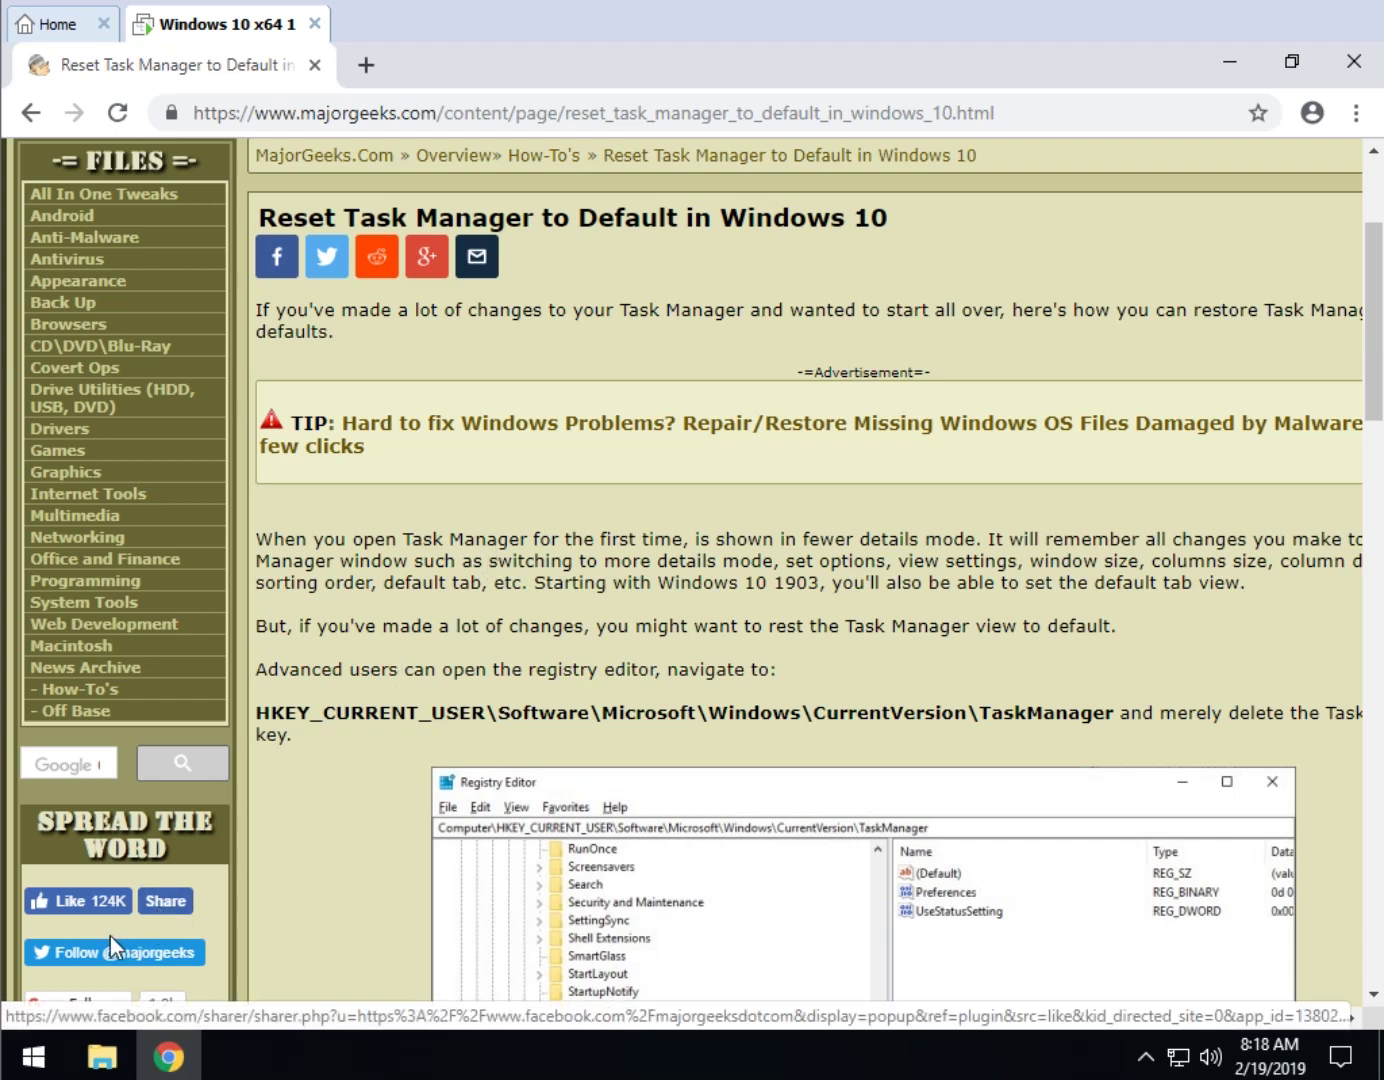
- Launch Registry Editor with the regedit command and allow it to make changes to the device
key("super+r")
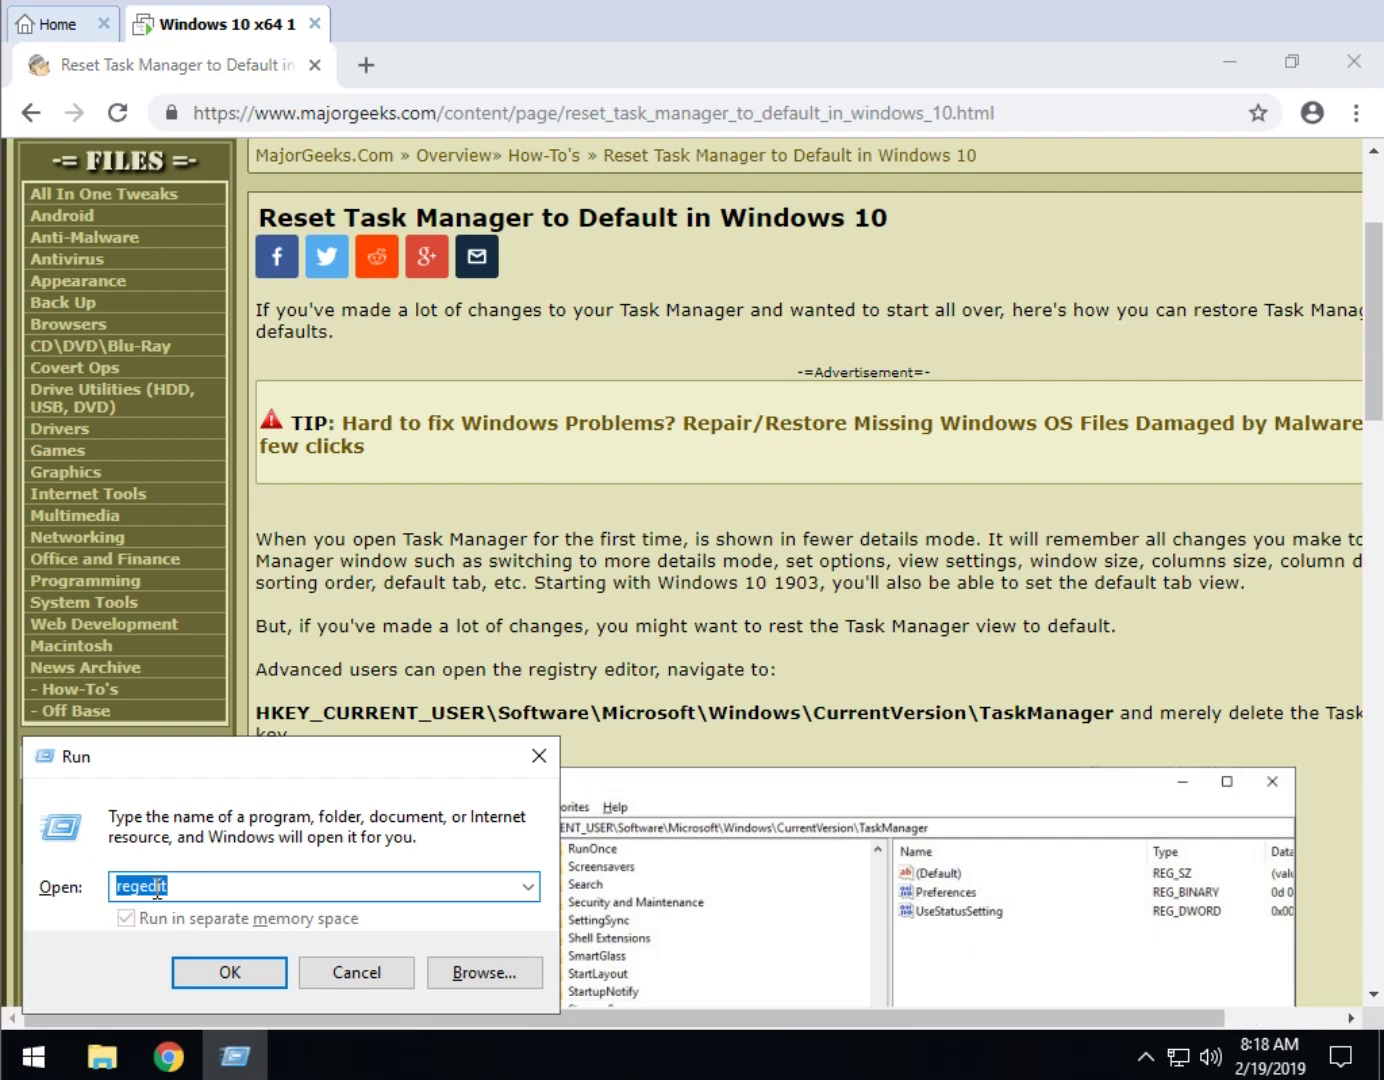
left_click(247, 982)
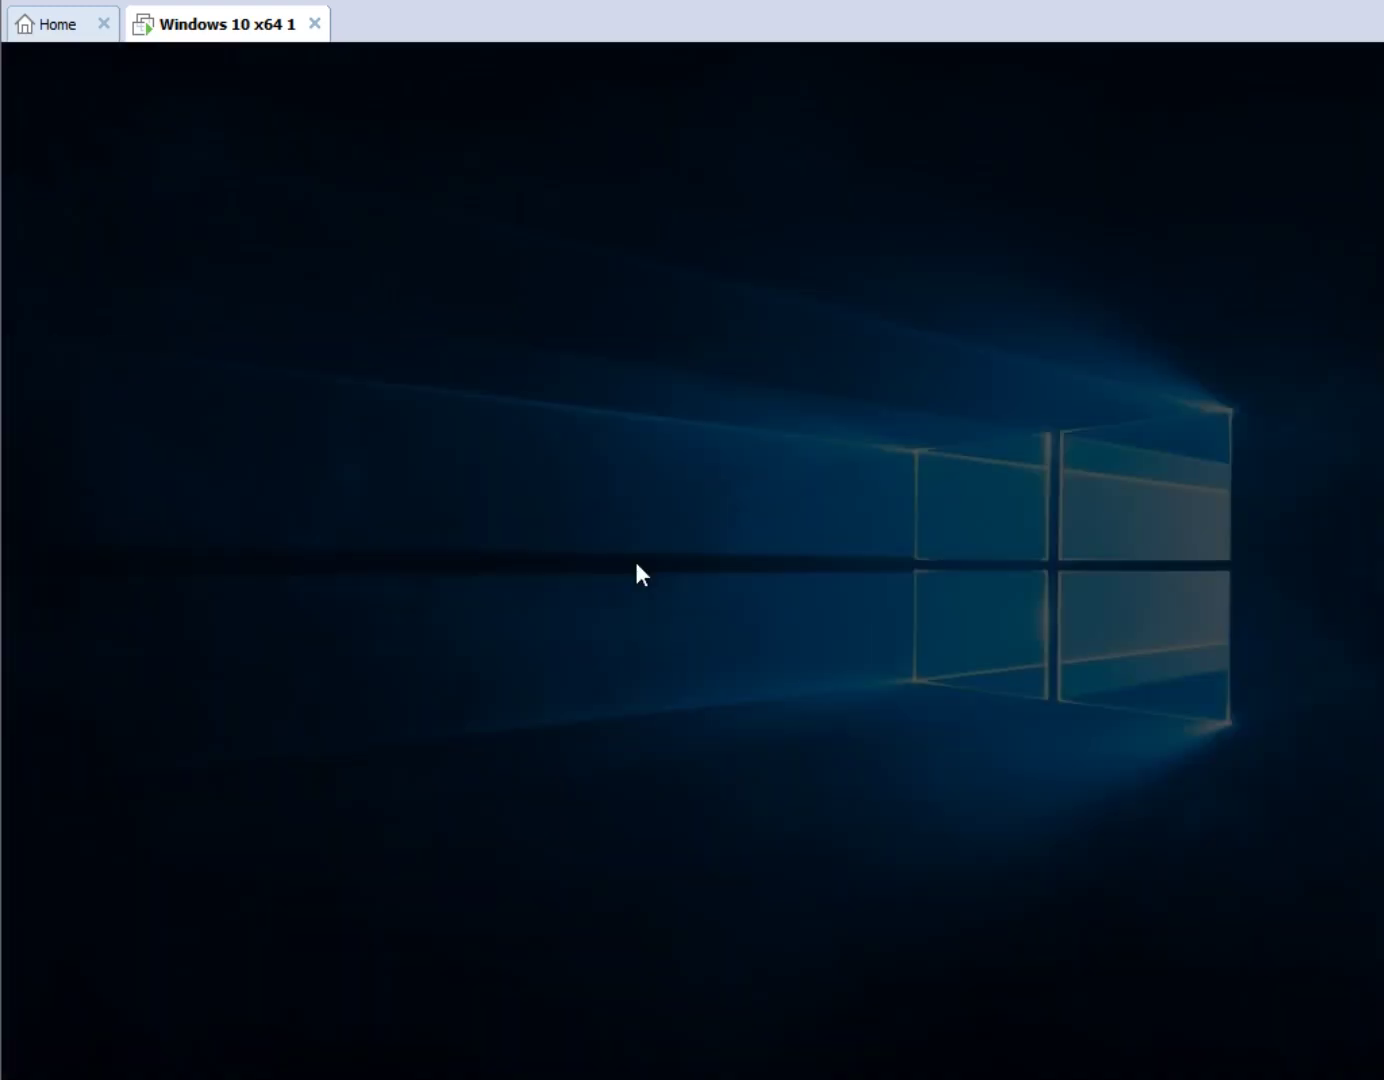
left_click(594, 723)
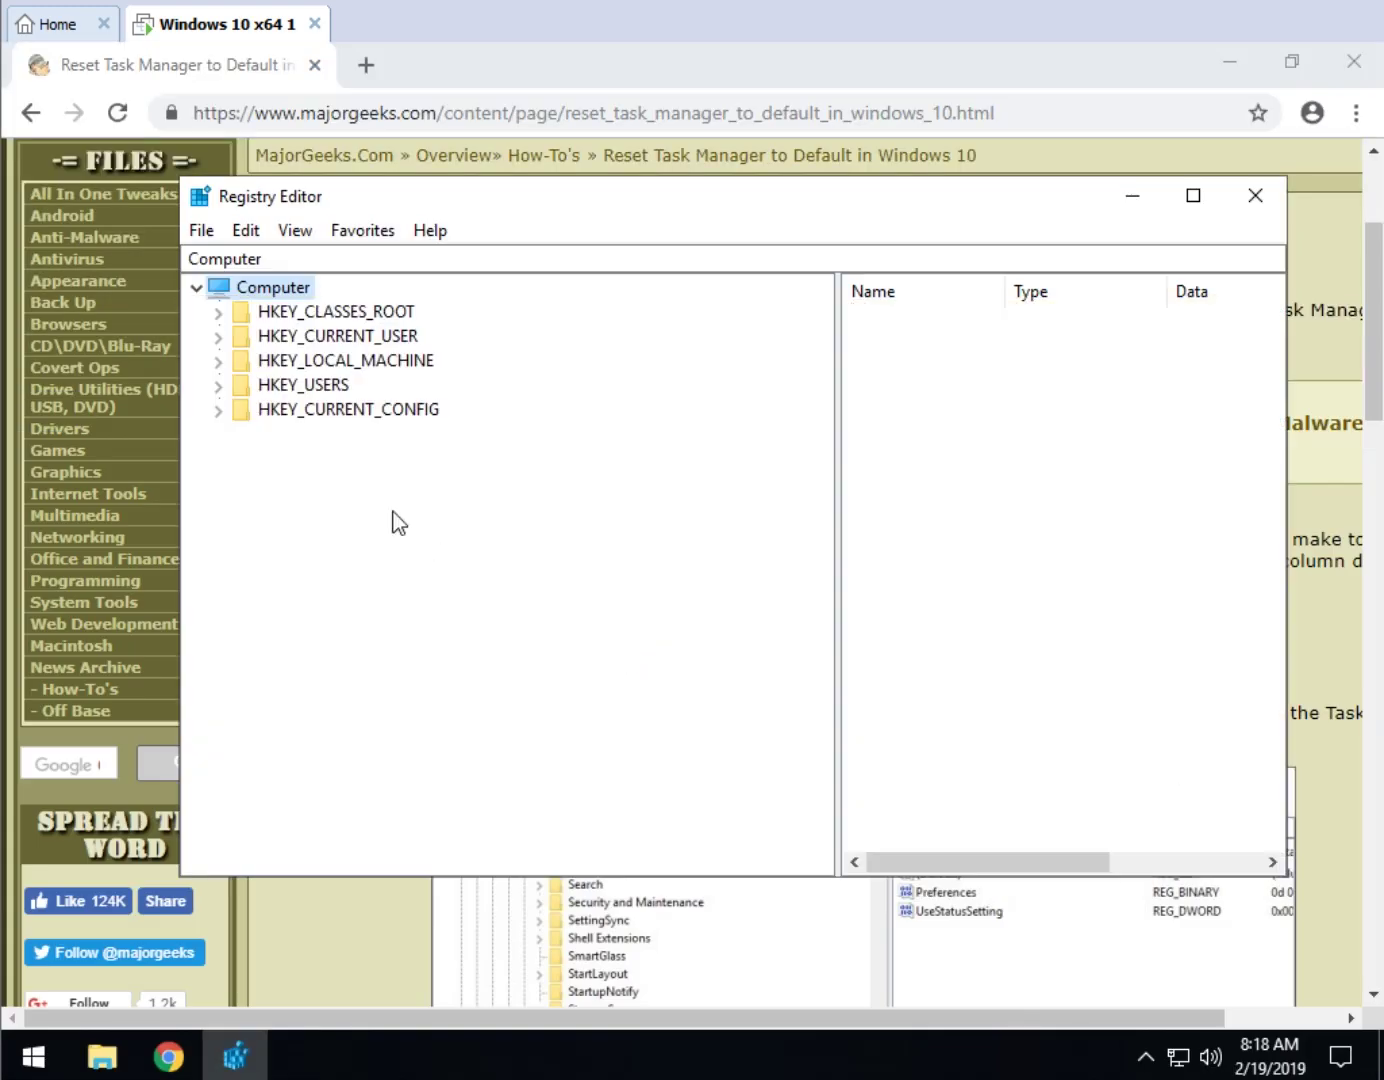
- Copy the HKEY_CURRENT_USER\Software\Microsoft\Windows\CurrentVersion\TaskManager path from the MajorGeeks article in Chrome
left_click(1060, 155)
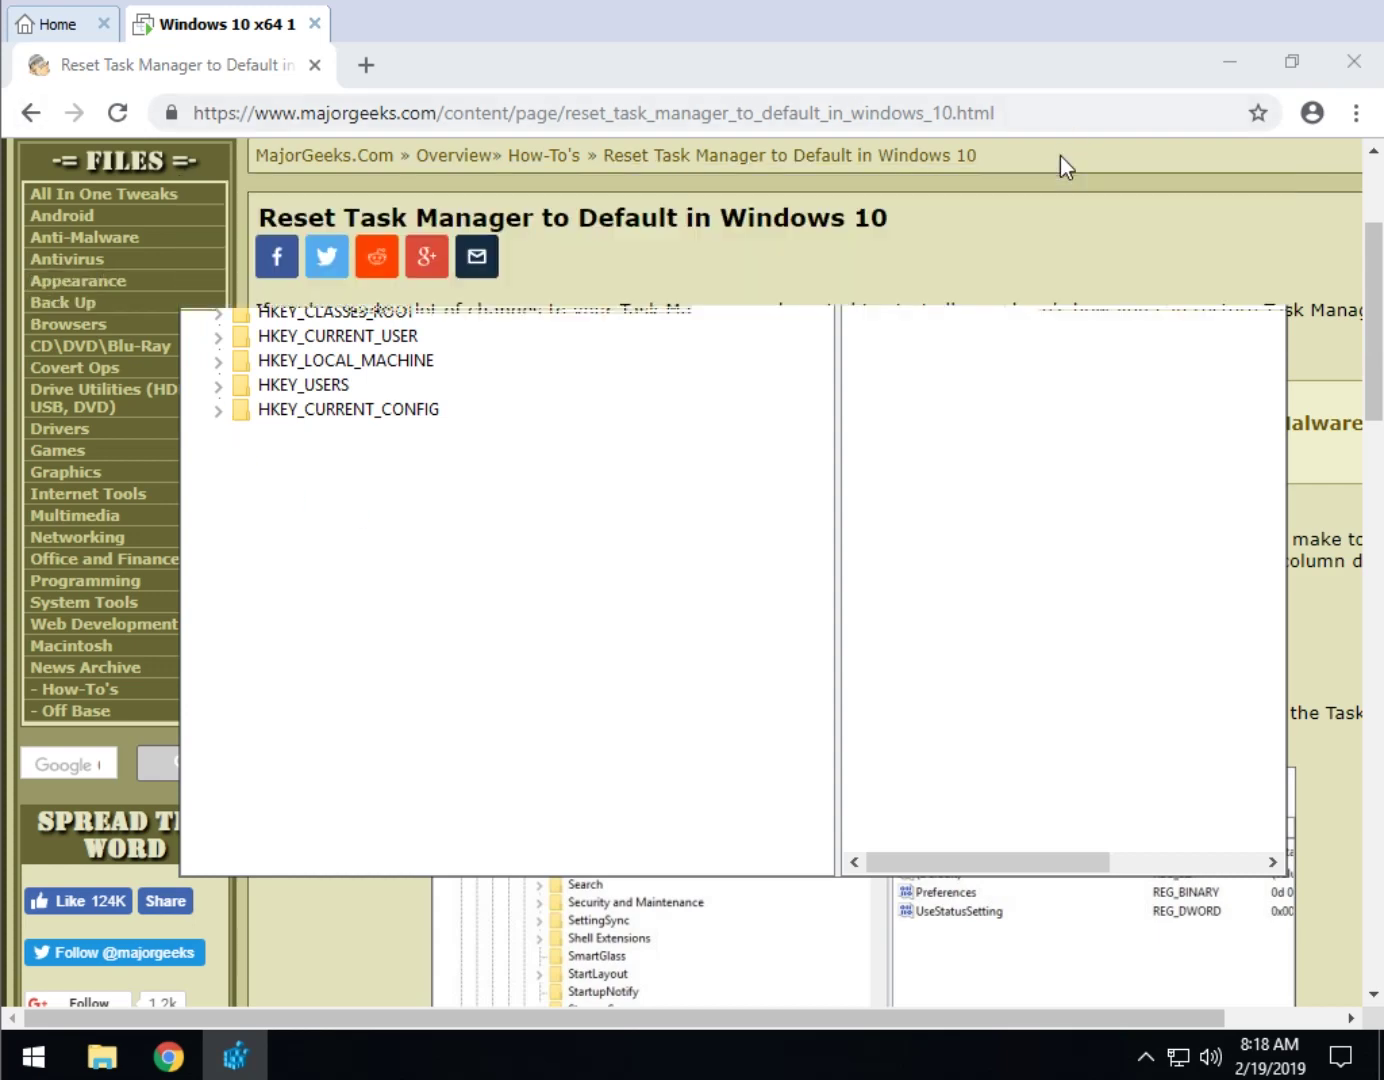
left_click_drag(258, 711, 1112, 712)
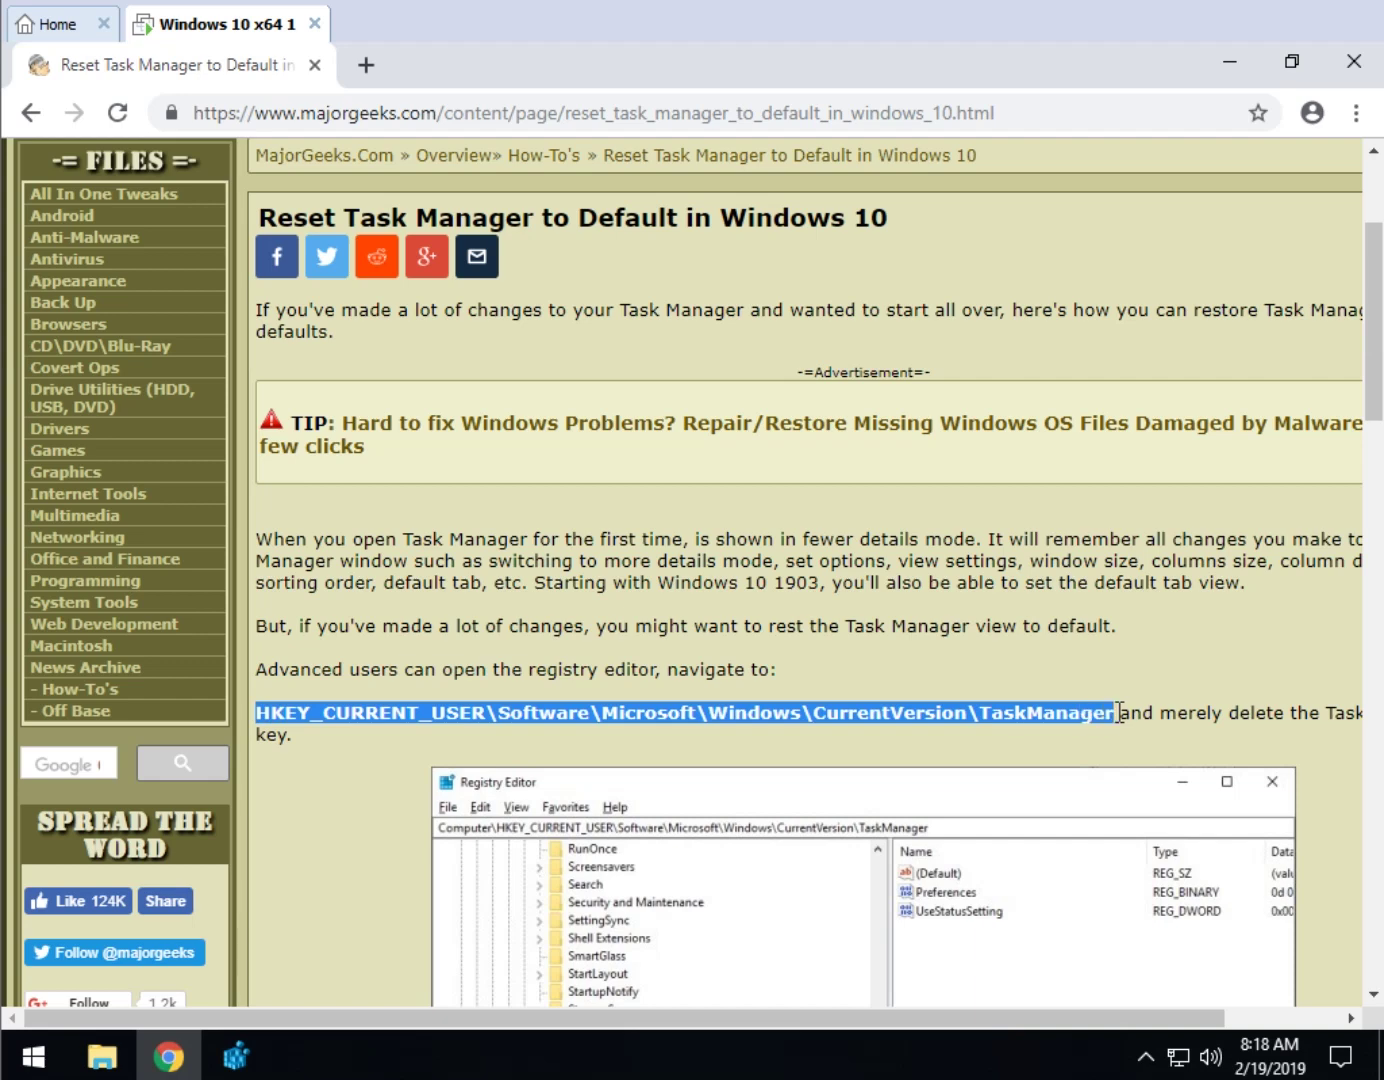
right_click(1114, 712)
left_click(1064, 732)
- Switch to Registry Editor and go to the copied TaskManager key path
left_click(235, 1055)
left_click(321, 259)
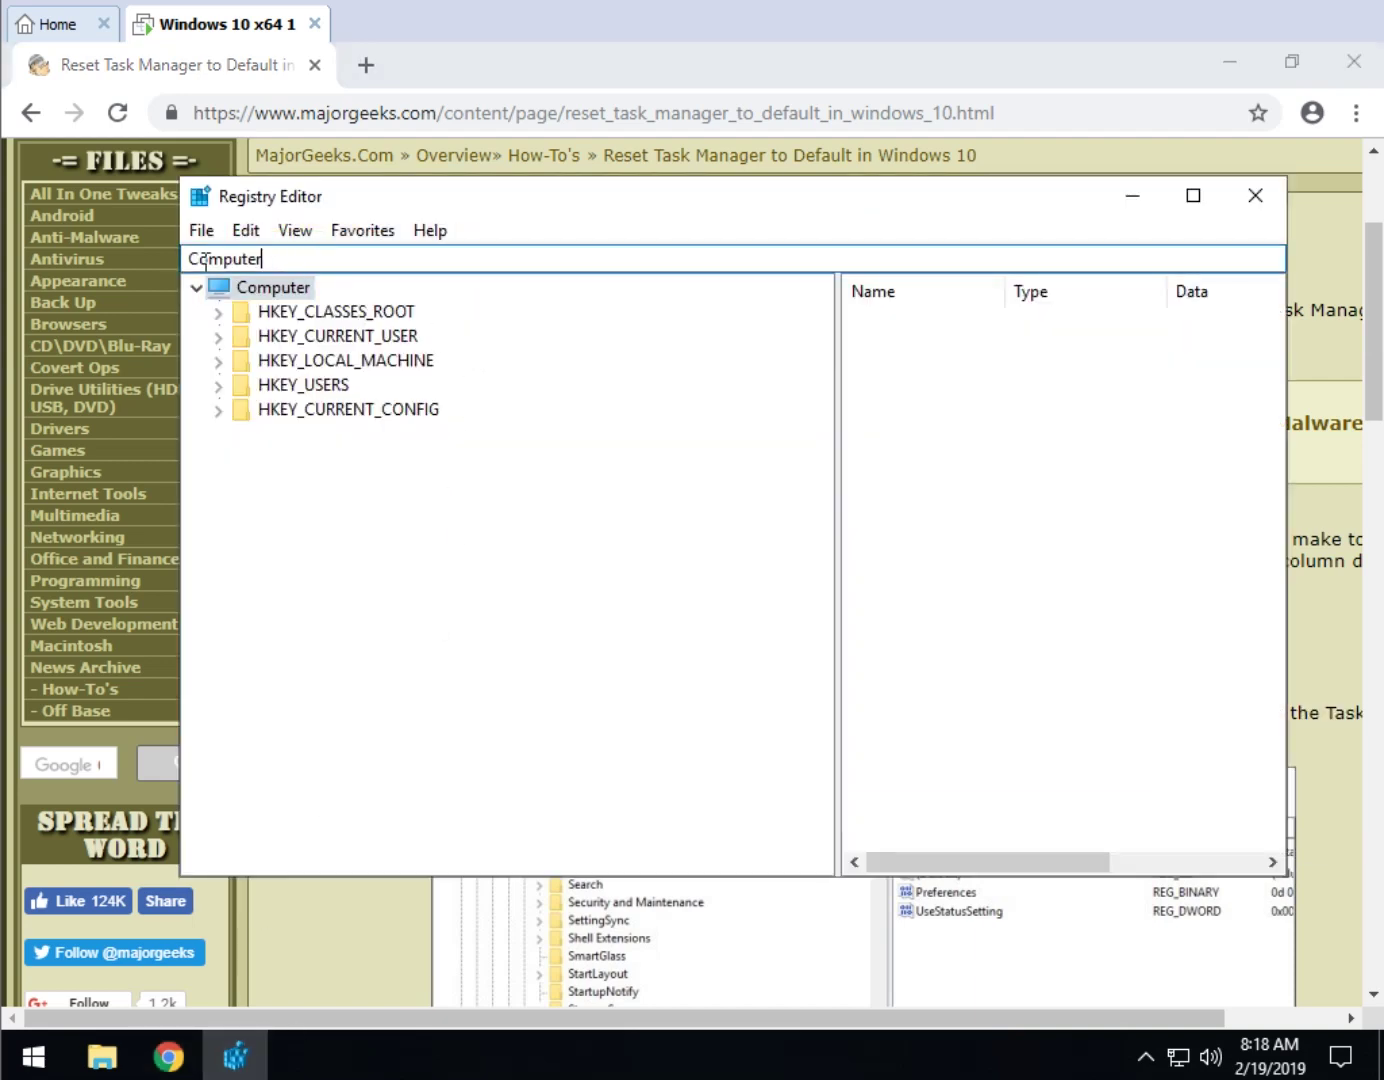
double_click(206, 259)
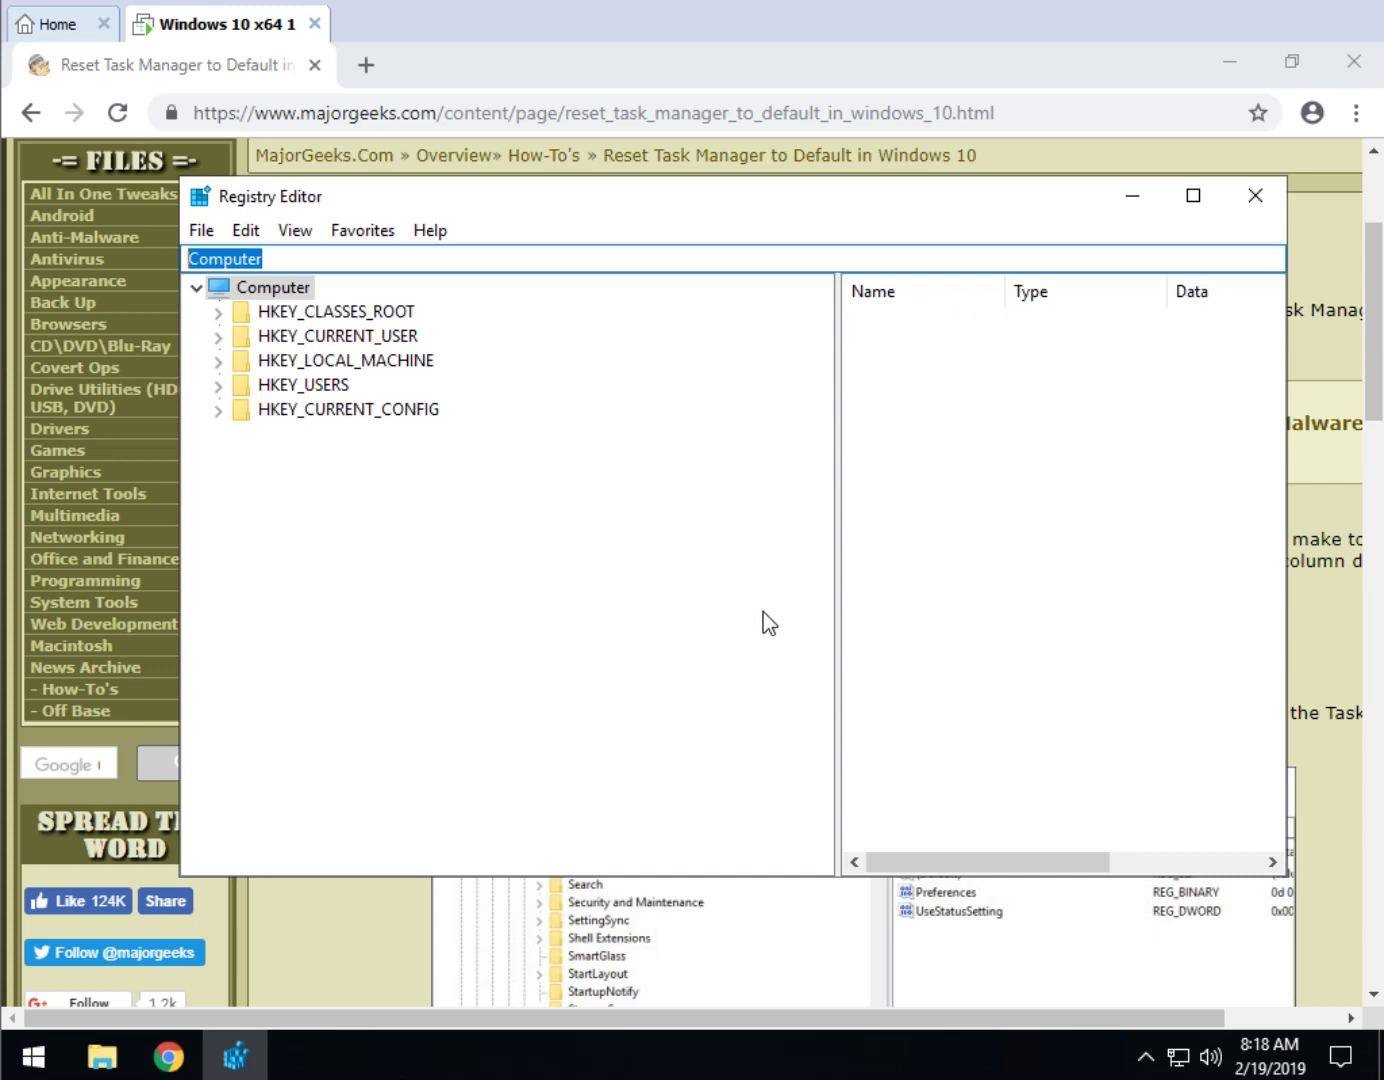
key("ctrl+v")
key("Return")
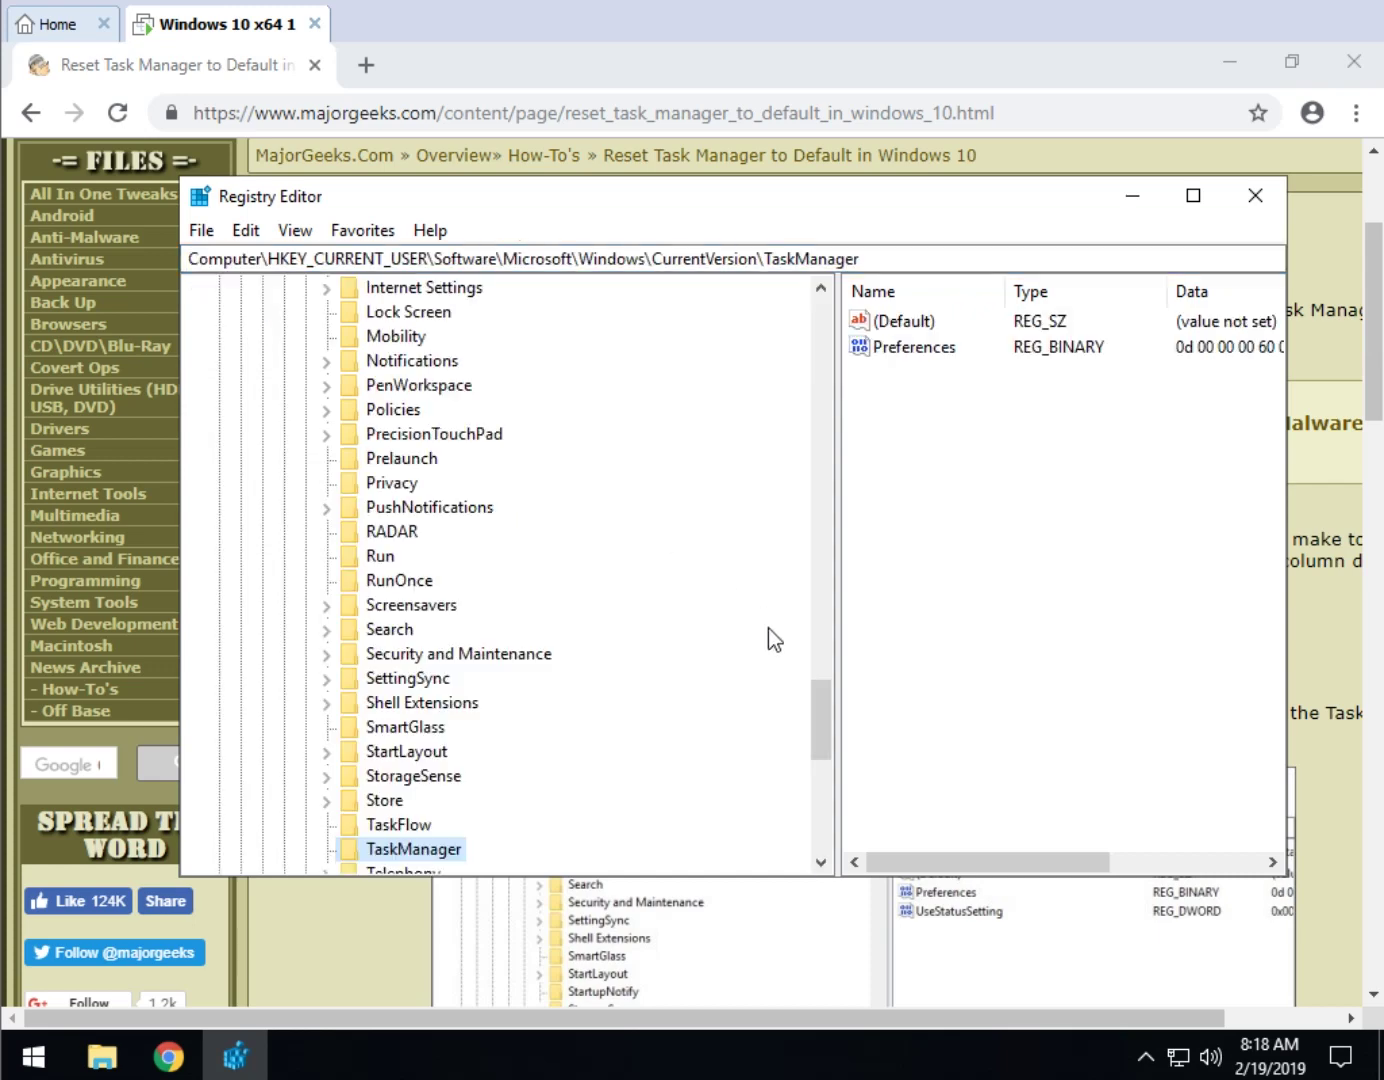
- Delete the TaskManager key under CurrentVersion, confirm the deletion, and close Registry Editor
scroll(441, 726, "down", 2)
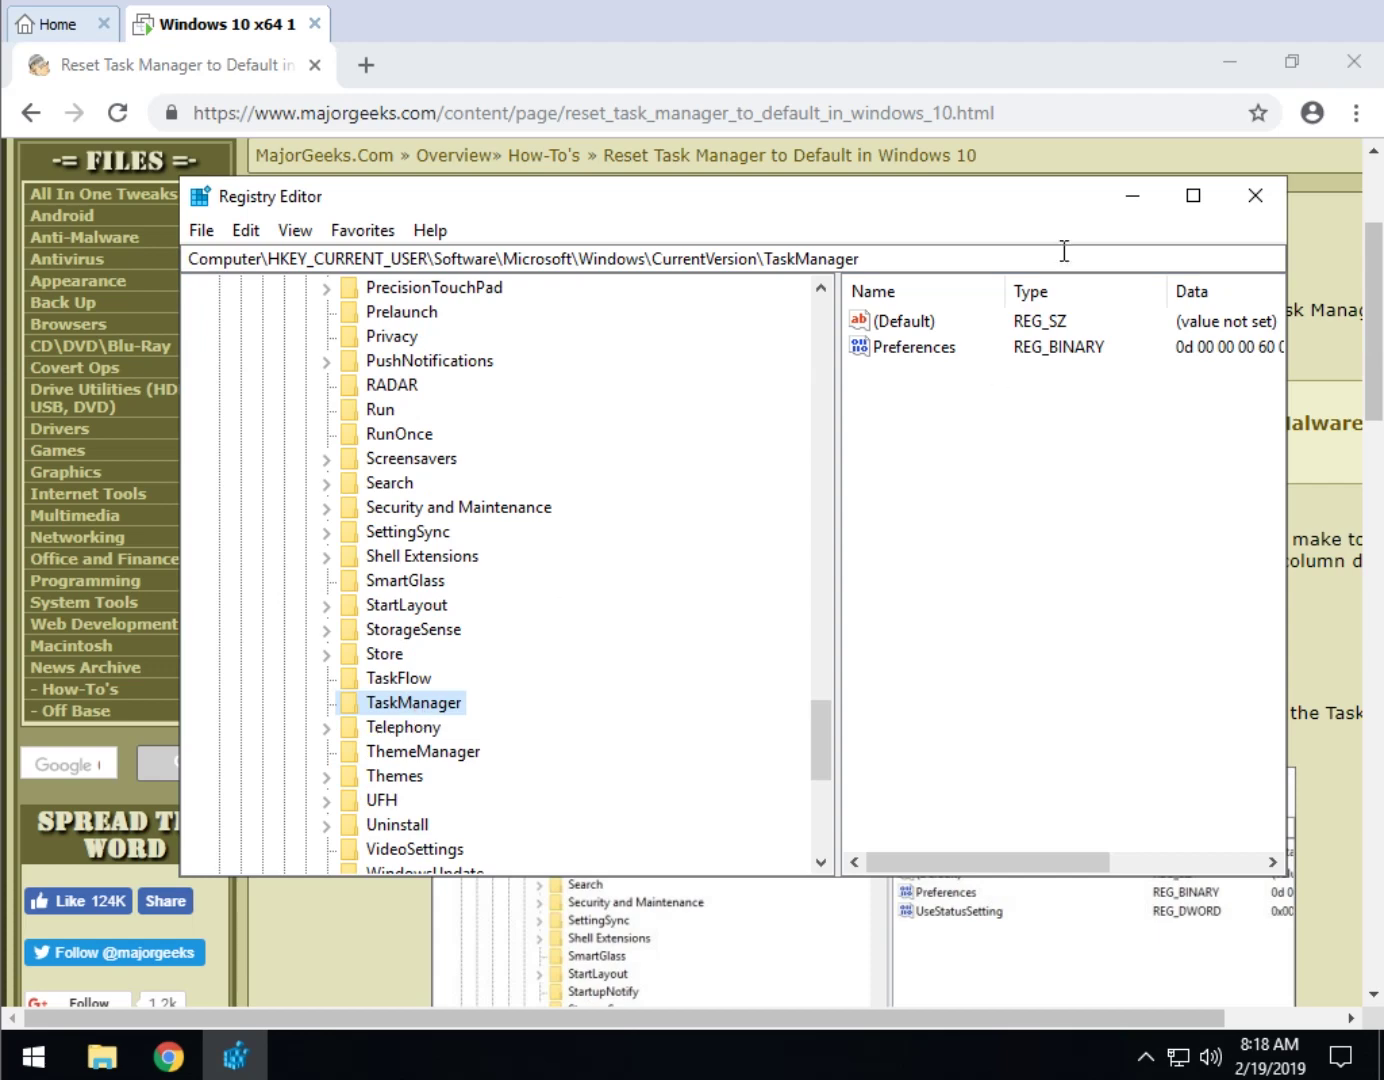
left_click(921, 357)
left_click(921, 357)
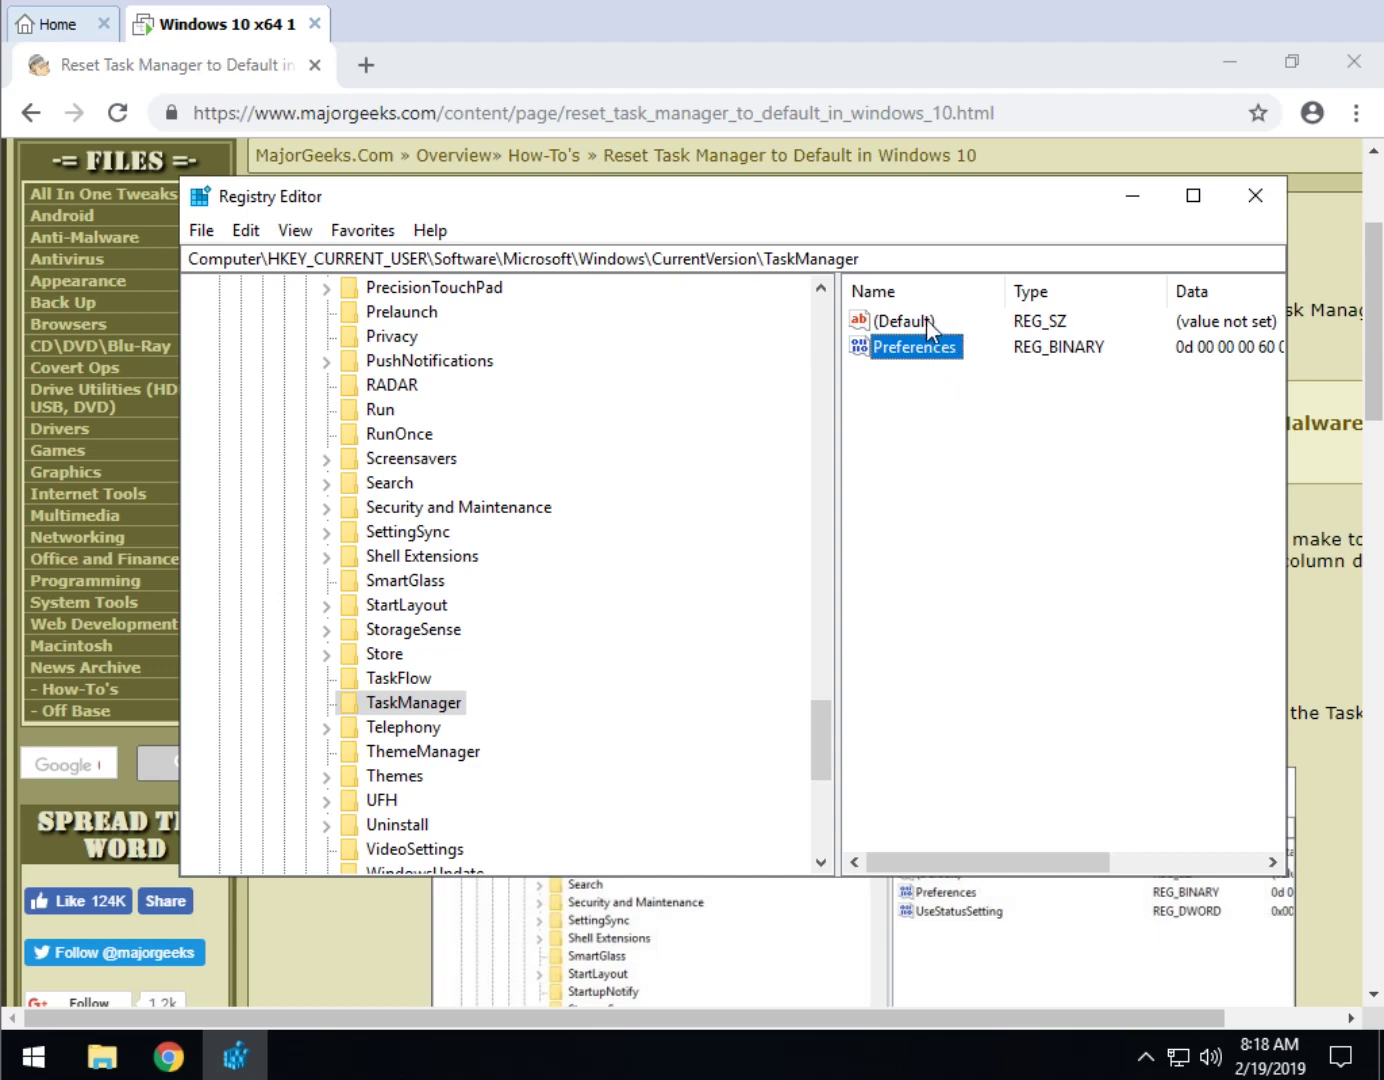
left_click(403, 702)
right_click(428, 706)
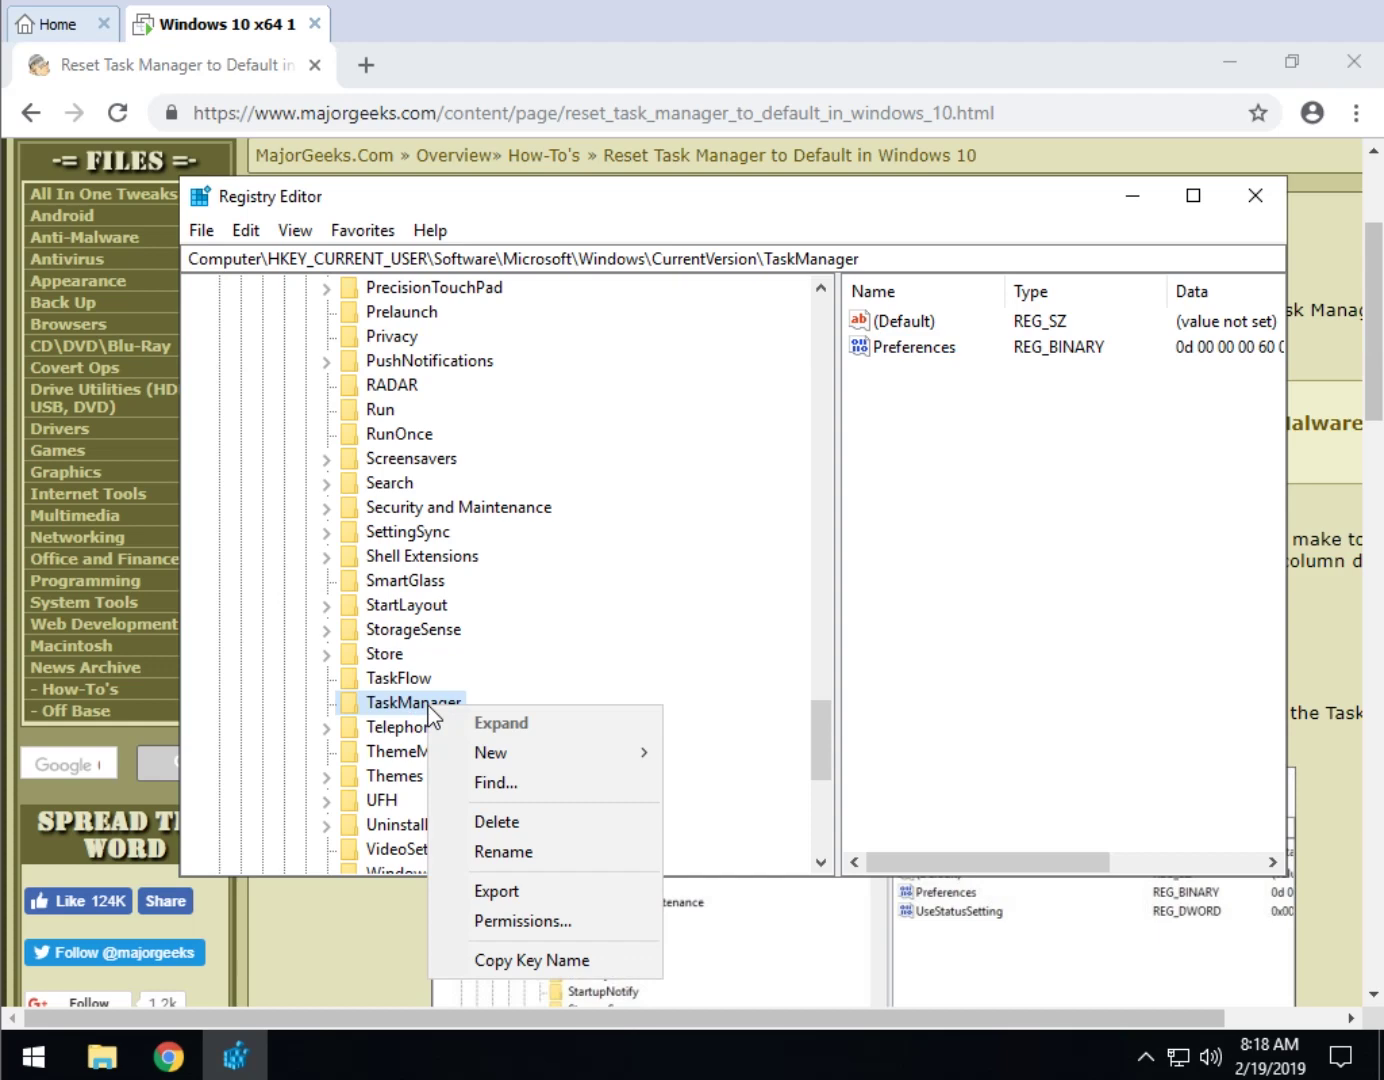
left_click(522, 821)
left_click(829, 546)
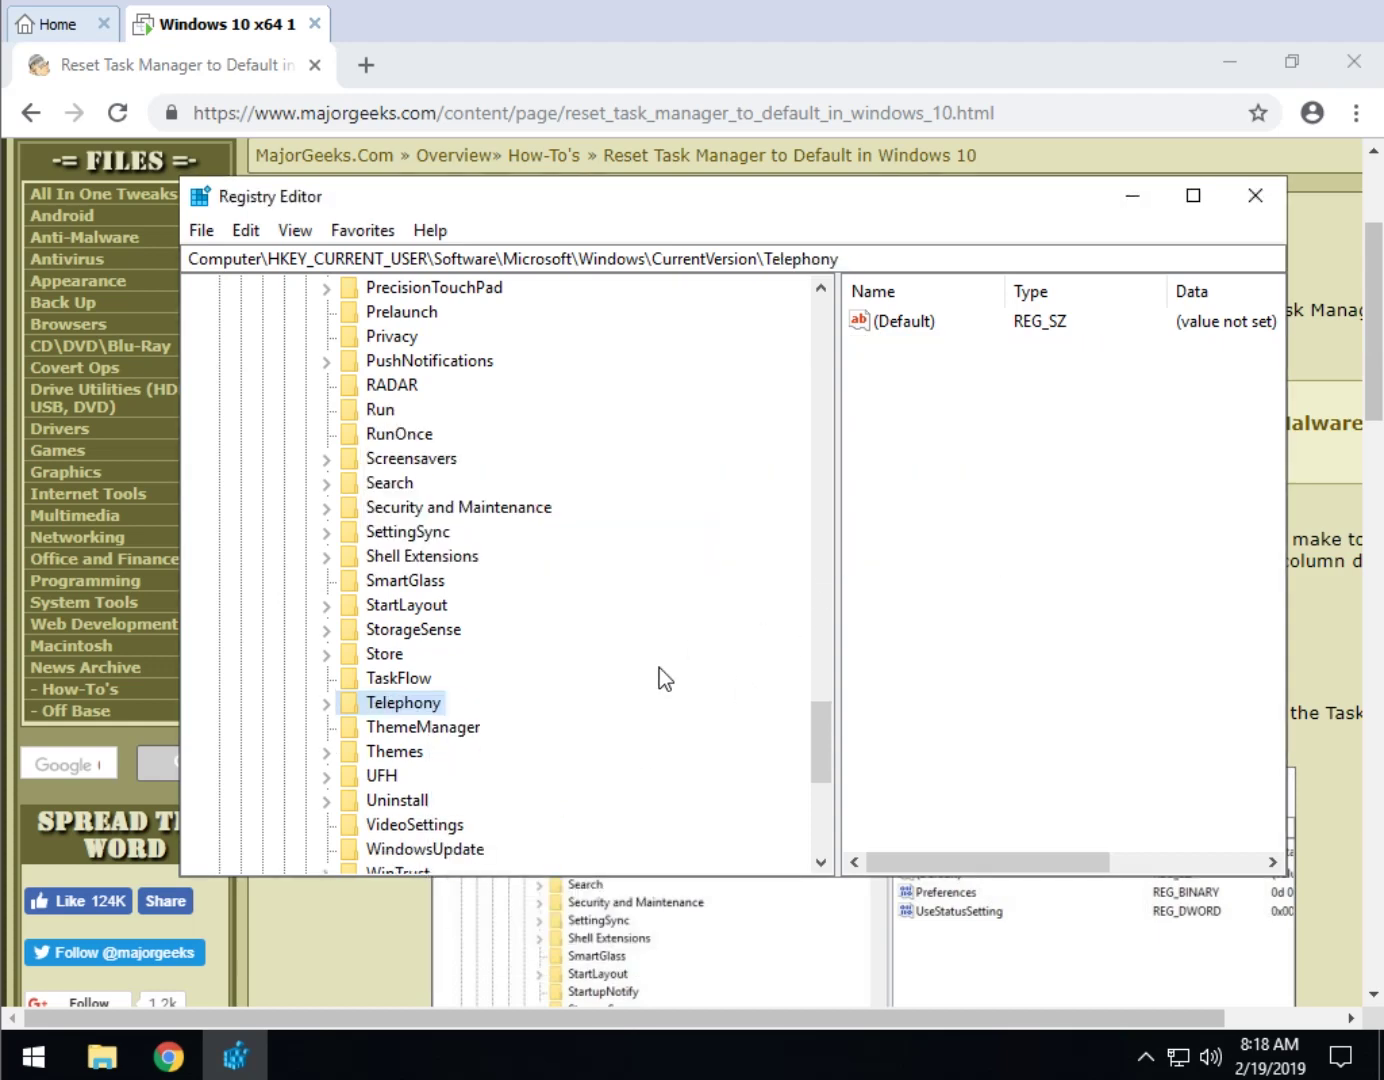
left_click(1256, 196)
left_click(722, 549)
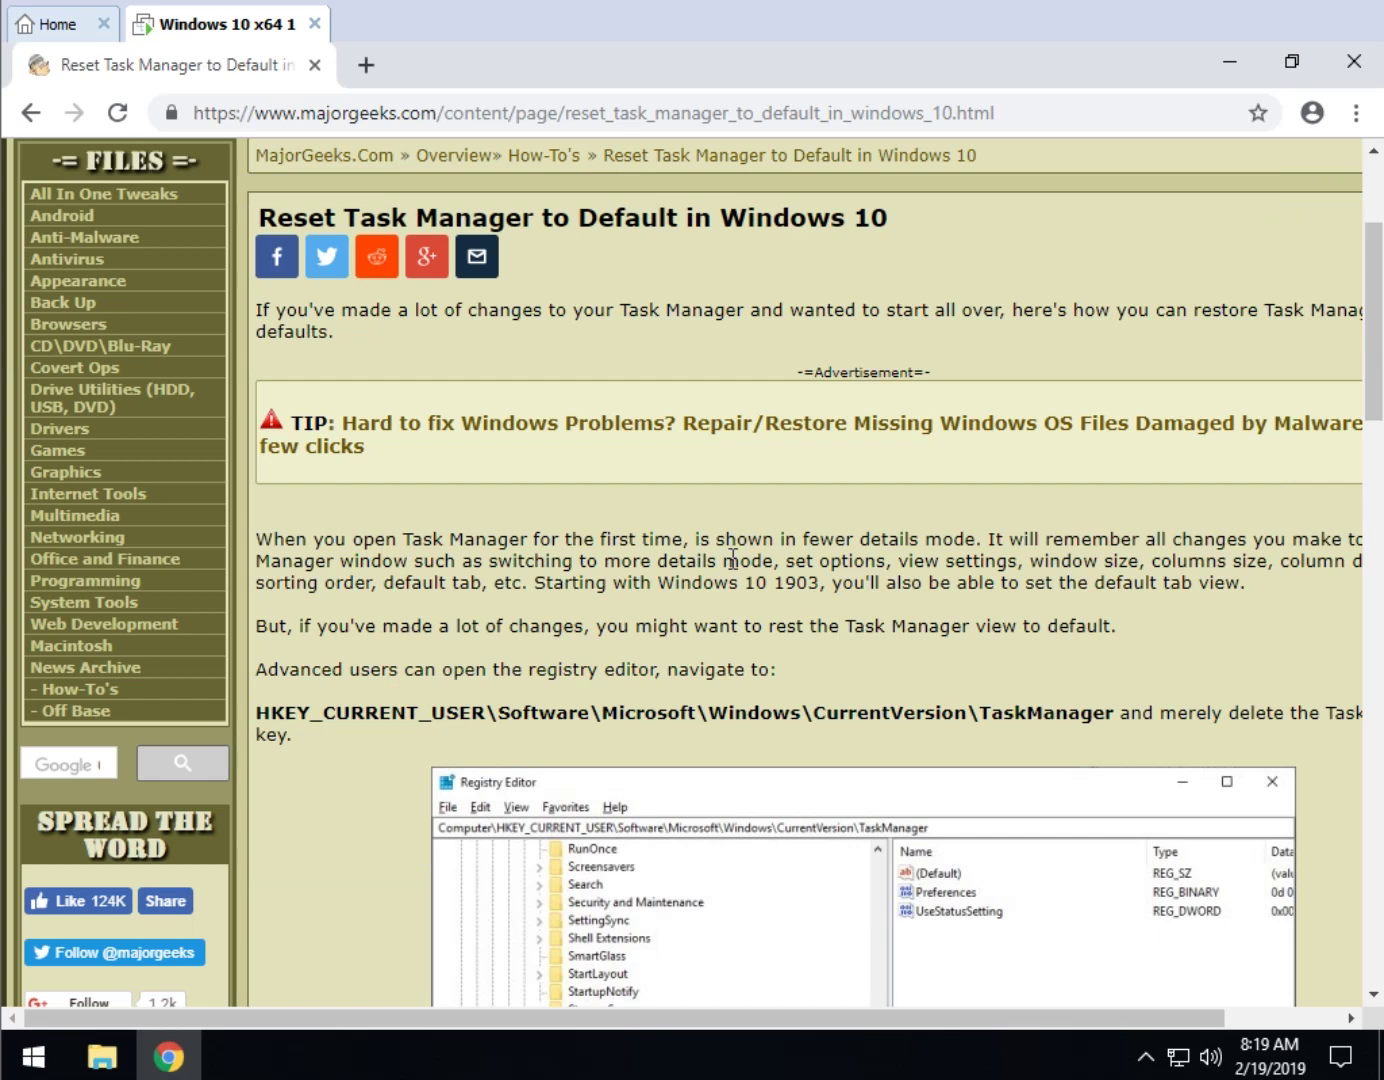
- Open Task Manager from the Windows security screen, expand it to more details, and close it
key("ctrl+alt+Delete")
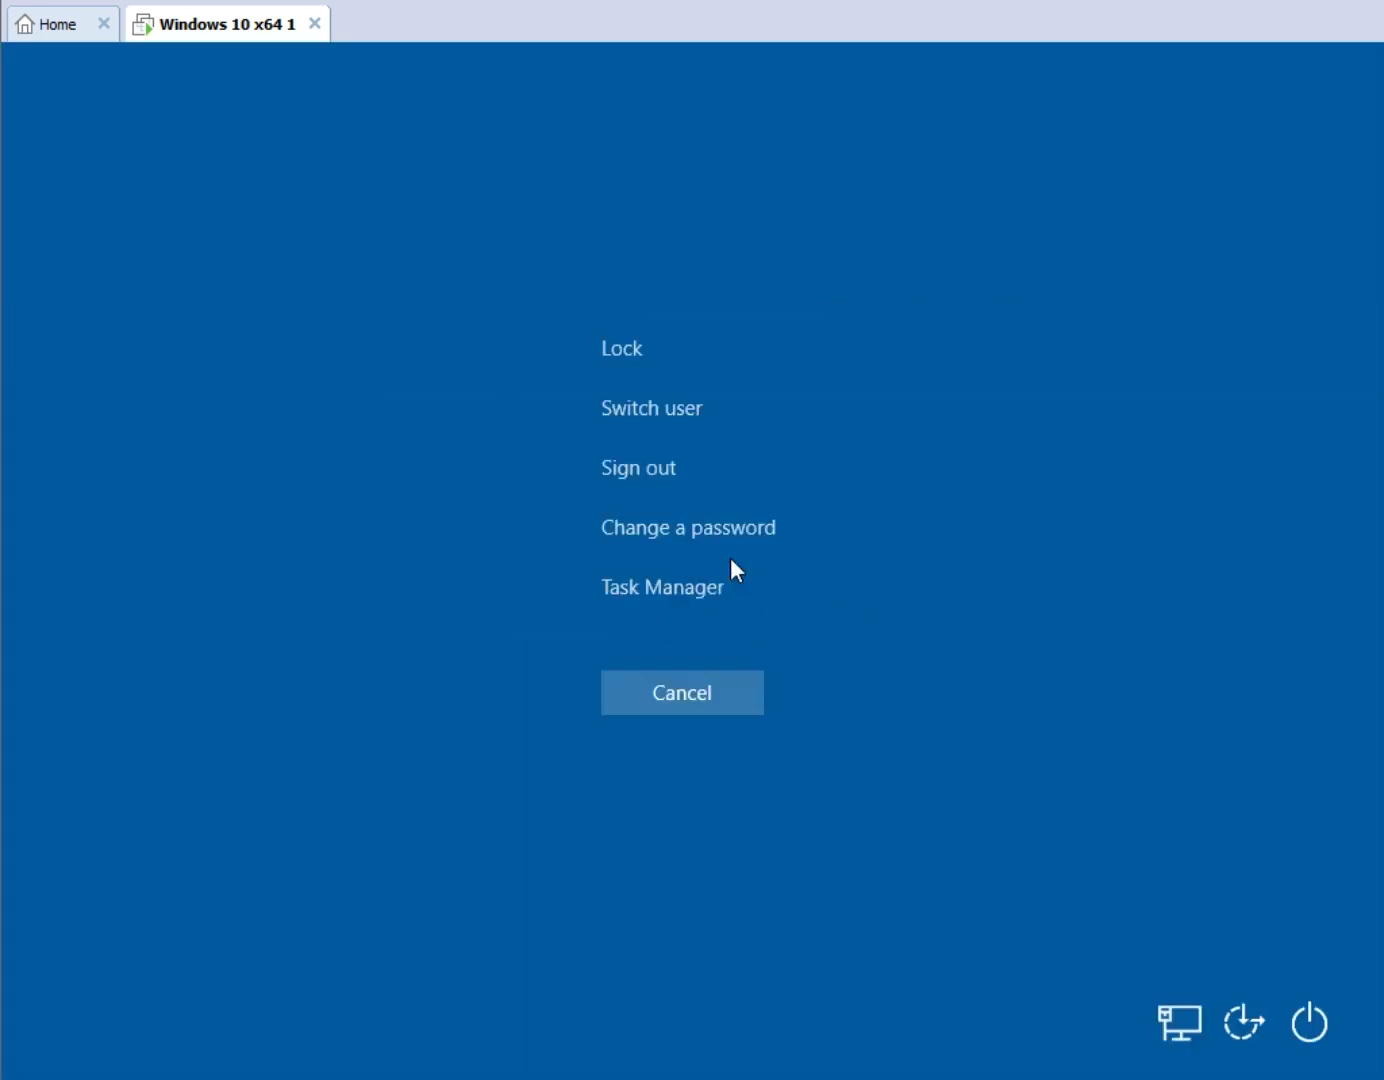
left_click(662, 588)
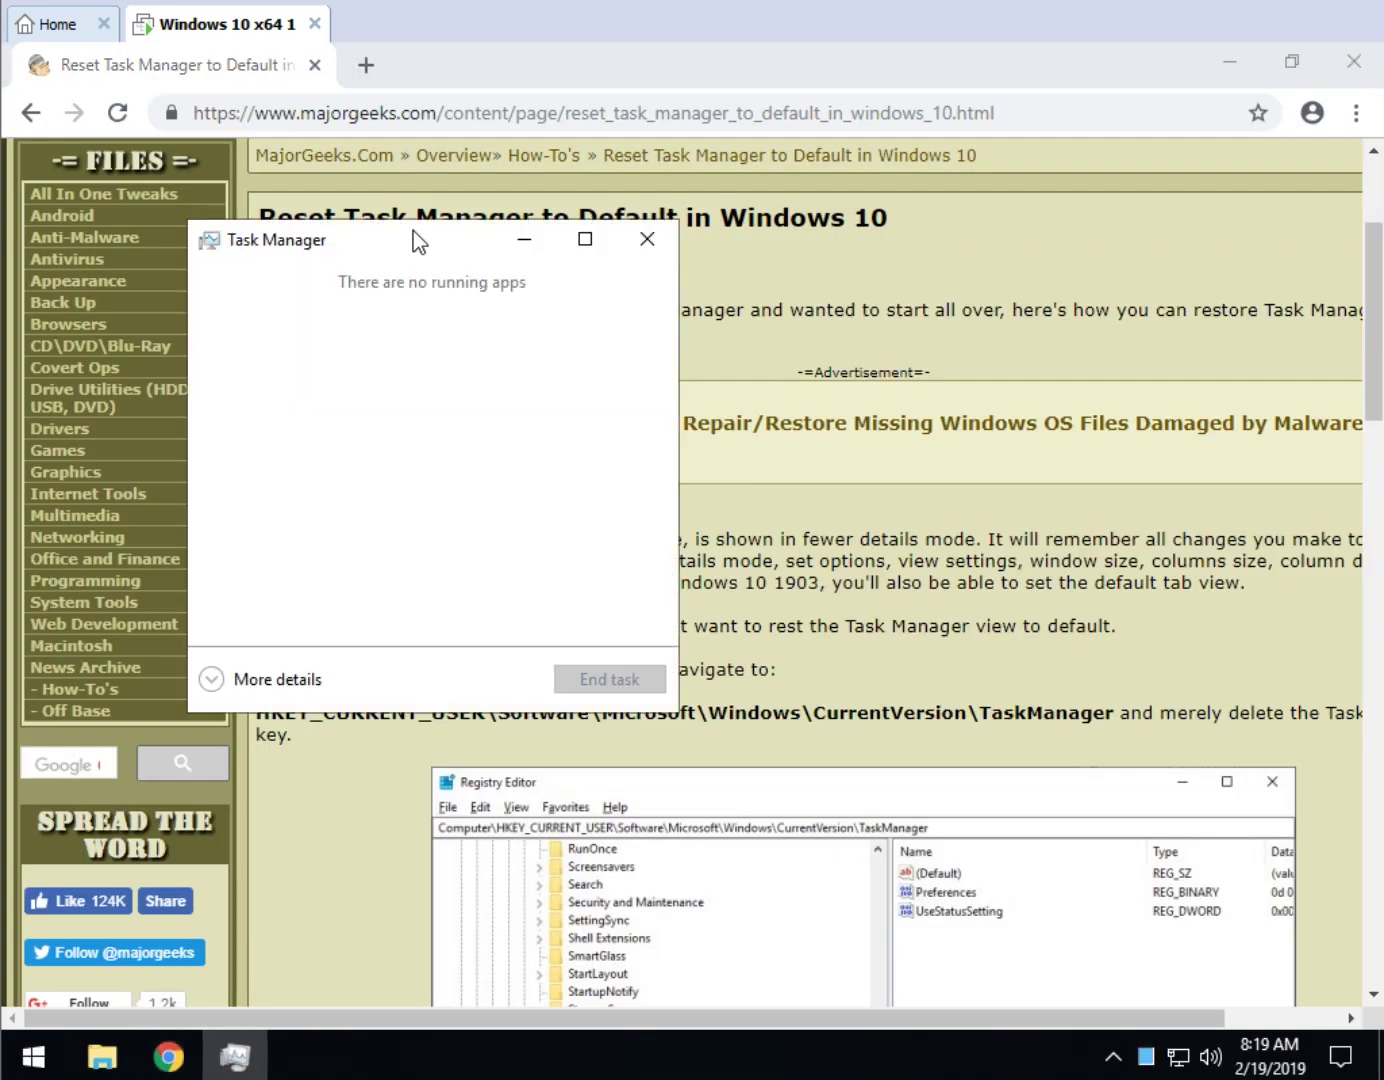
left_click(278, 680)
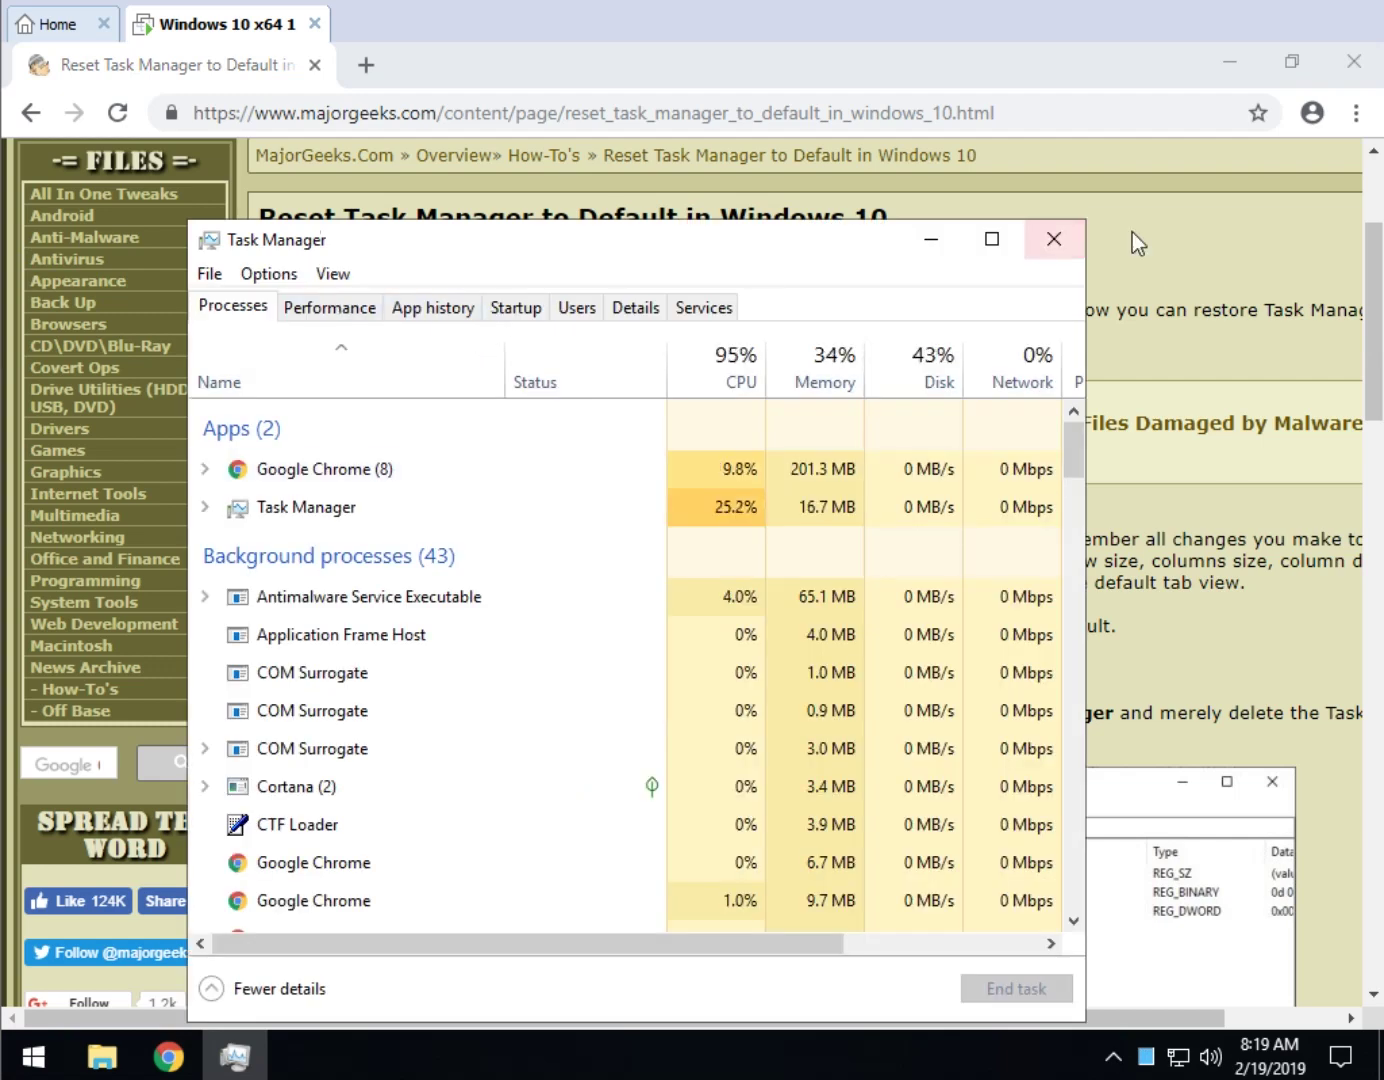
left_click(1054, 240)
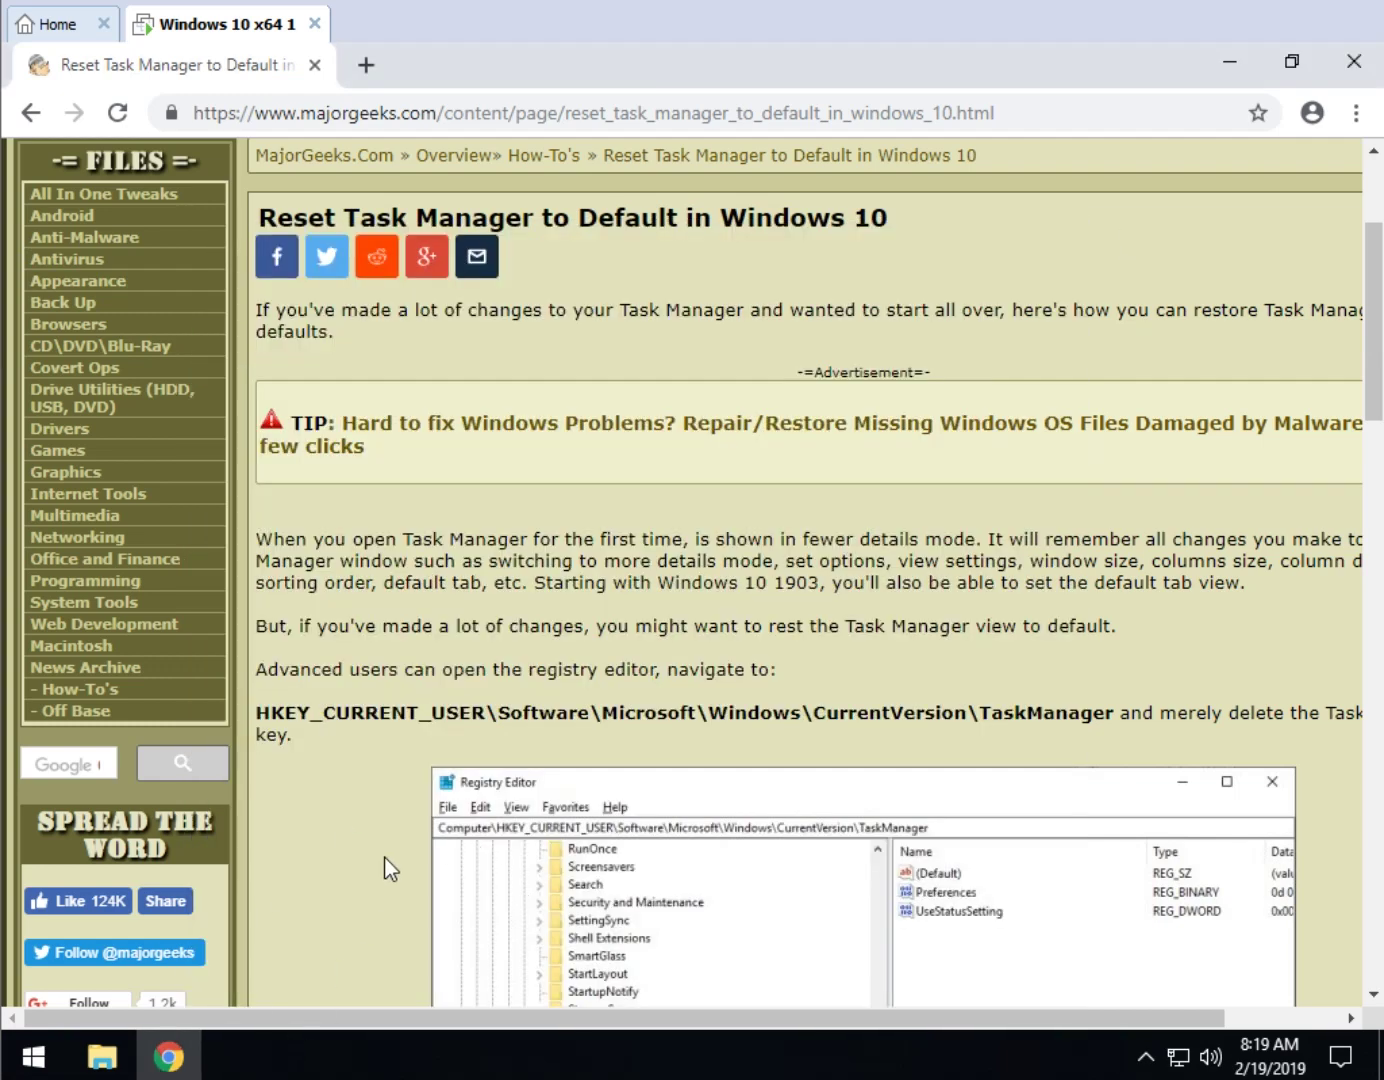
- Reopen Registry Editor, inspect the TaskManager key under CurrentVersion, and close the editor
key("super+r")
left_click(250, 975)
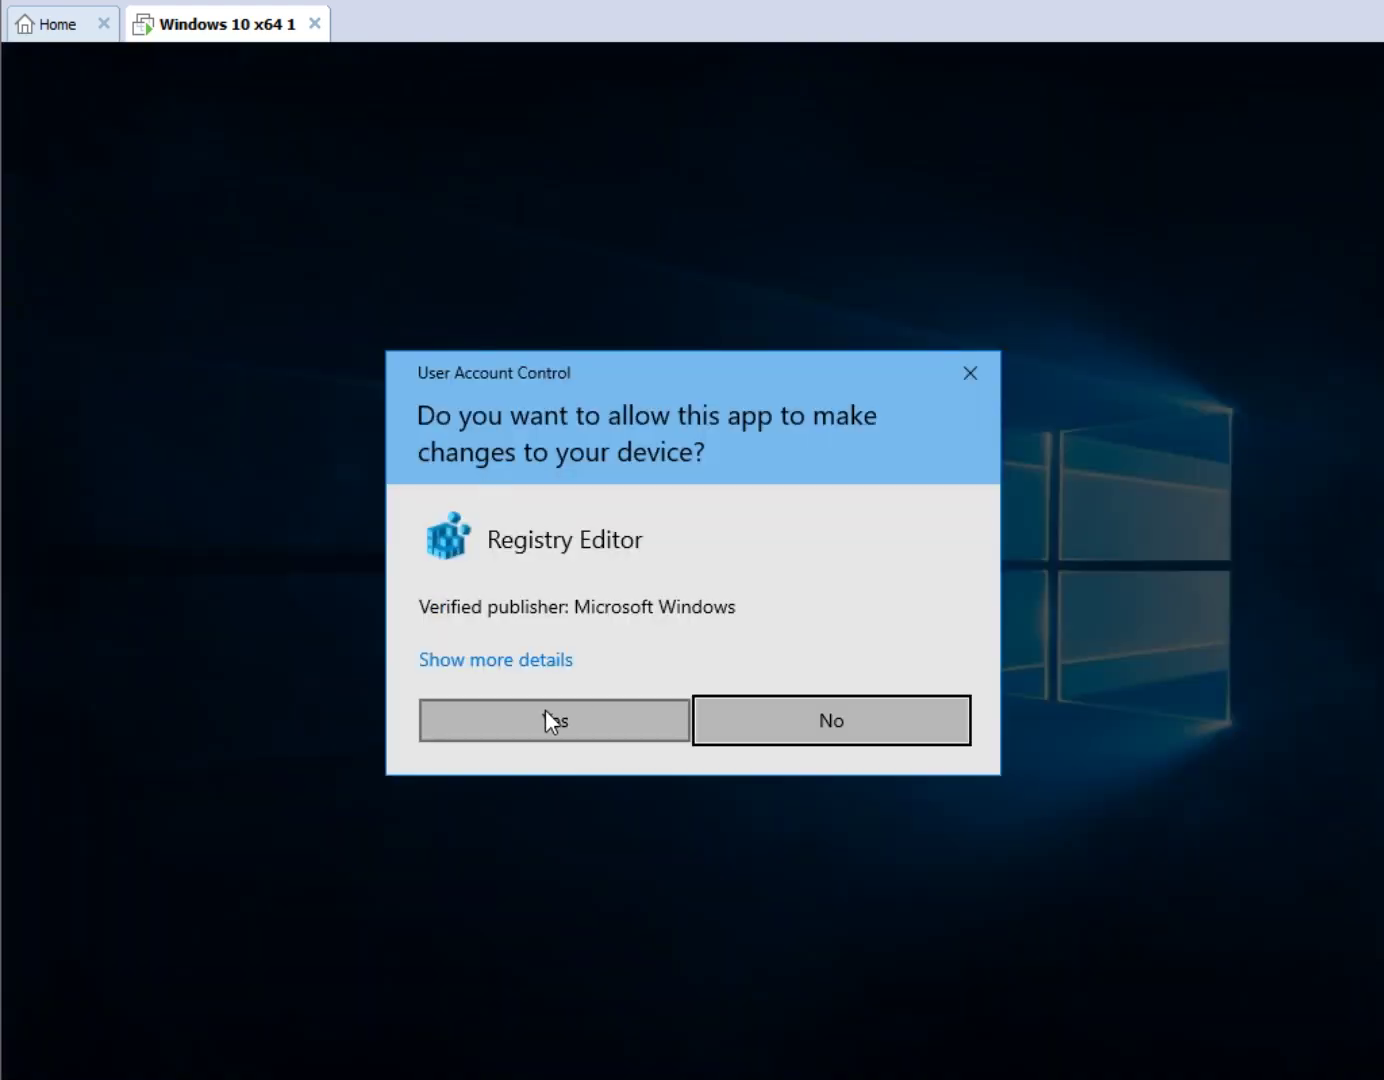
left_click(545, 712)
scroll(460, 705, "down", 1)
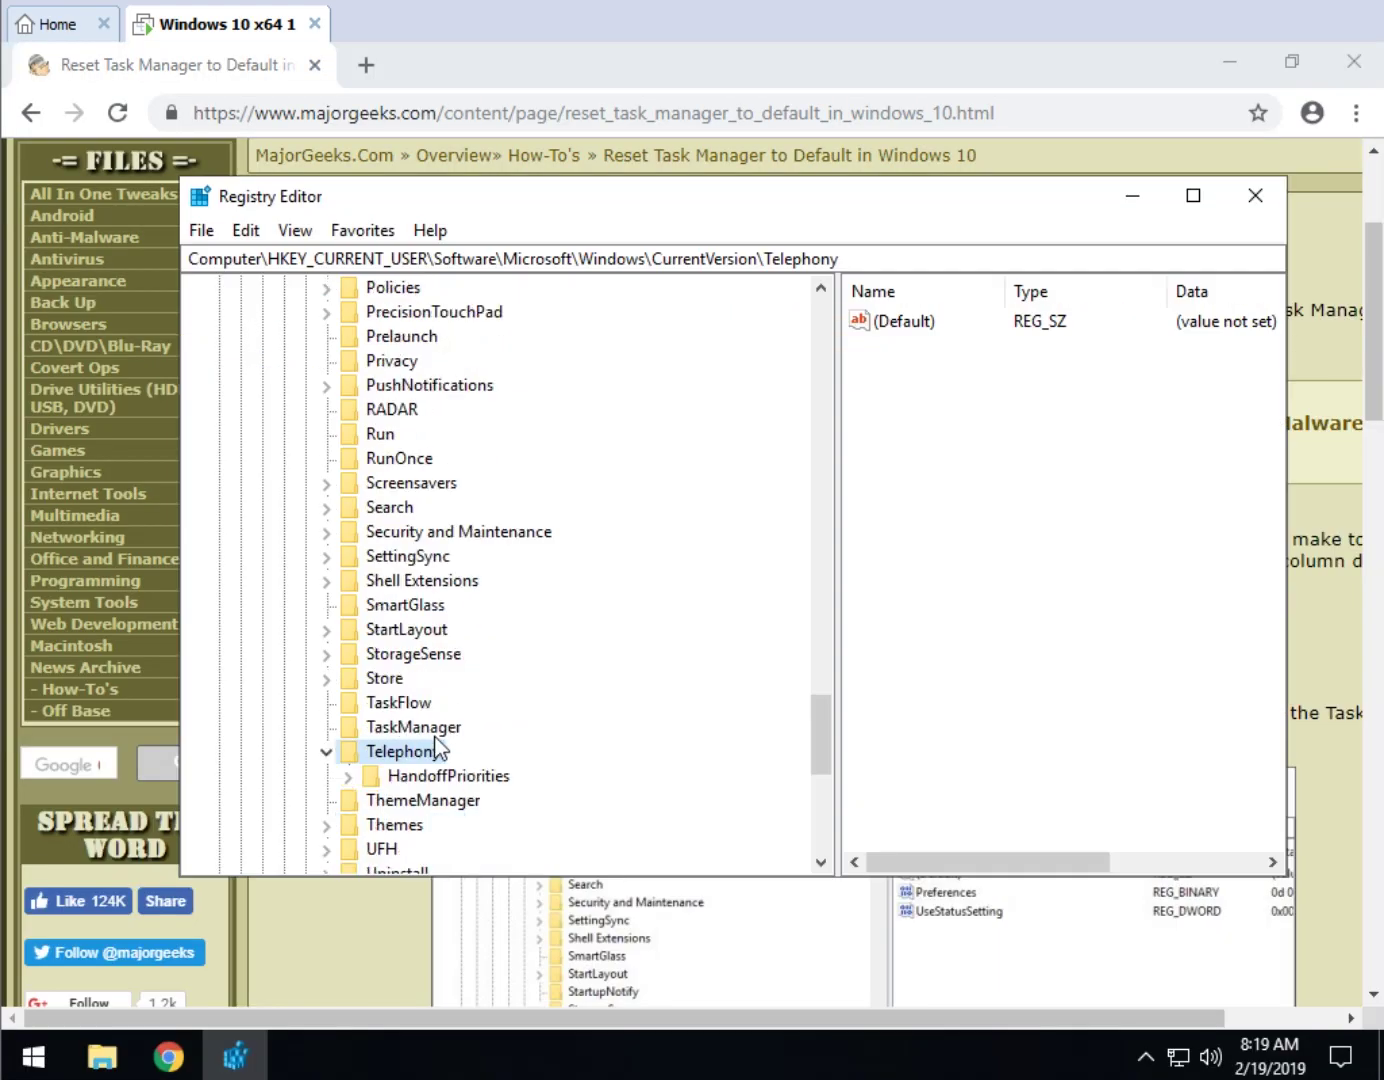
left_click(415, 728)
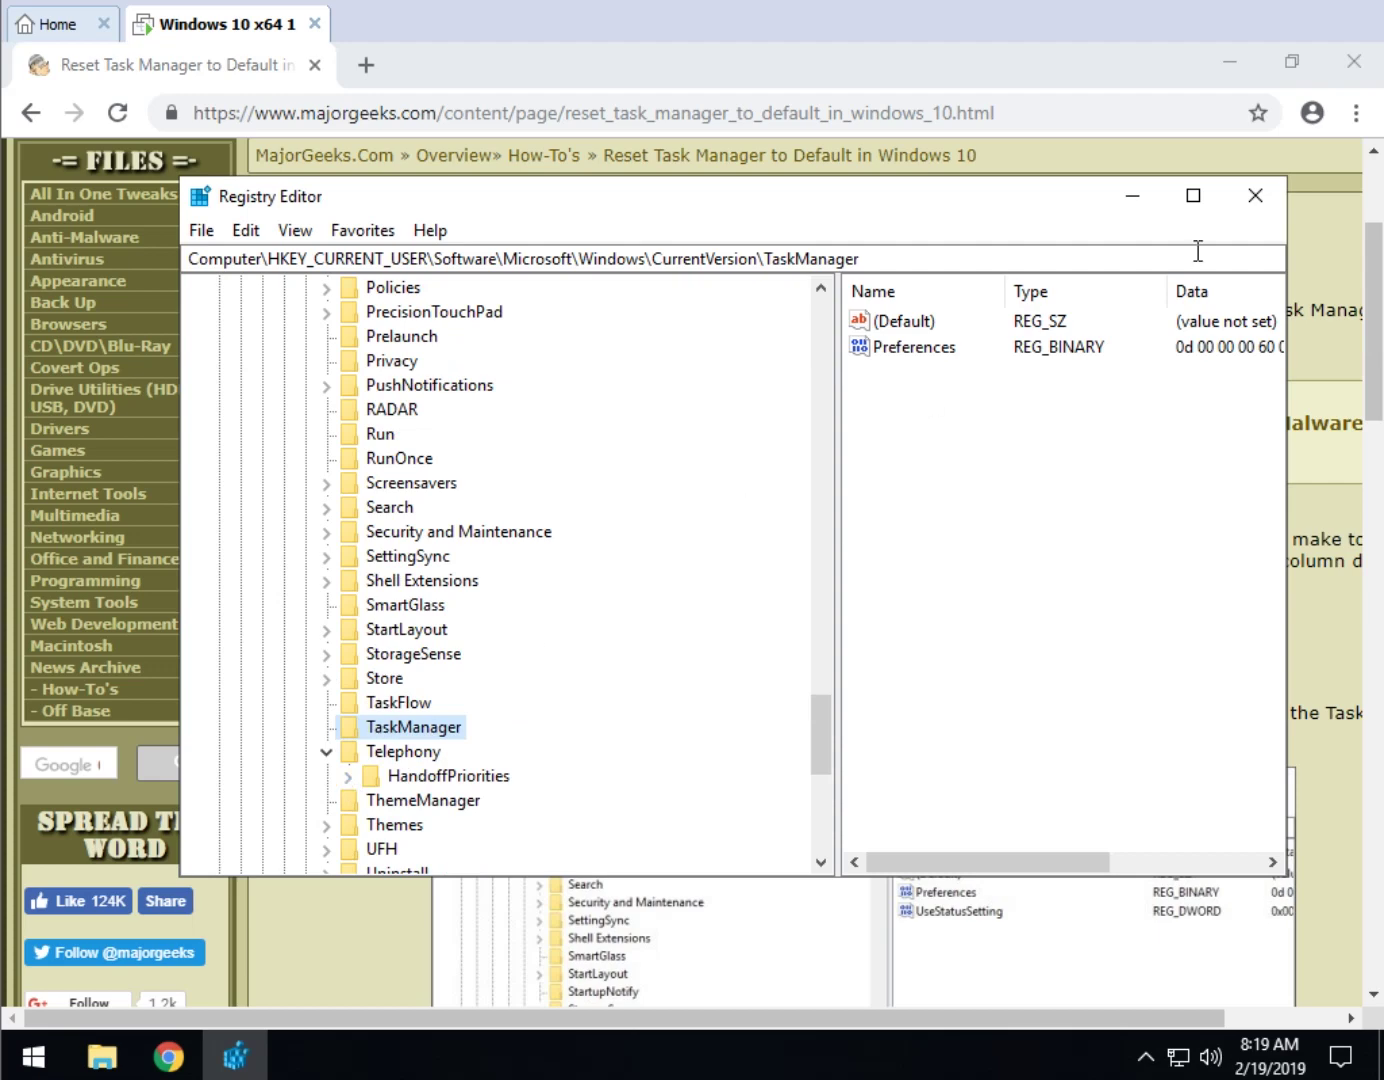
left_click(1278, 205)
- Download the registry file linked below the article's Registry Editor picture
scroll(792, 548, "down", 3)
scroll(792, 548, "down", 7)
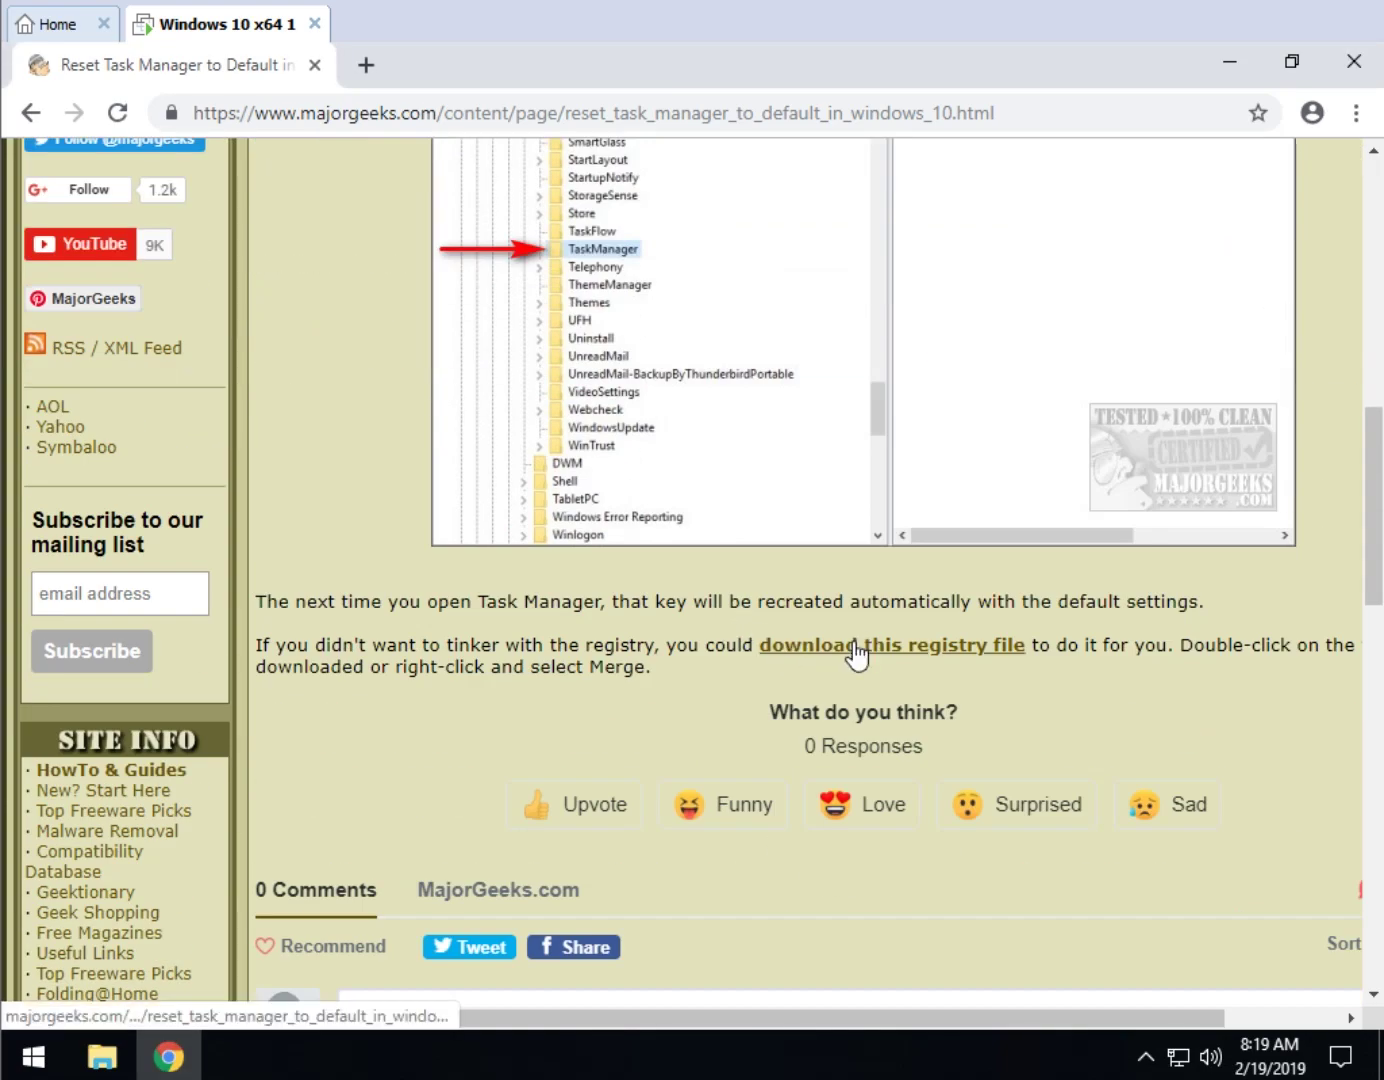
left_click(856, 655)
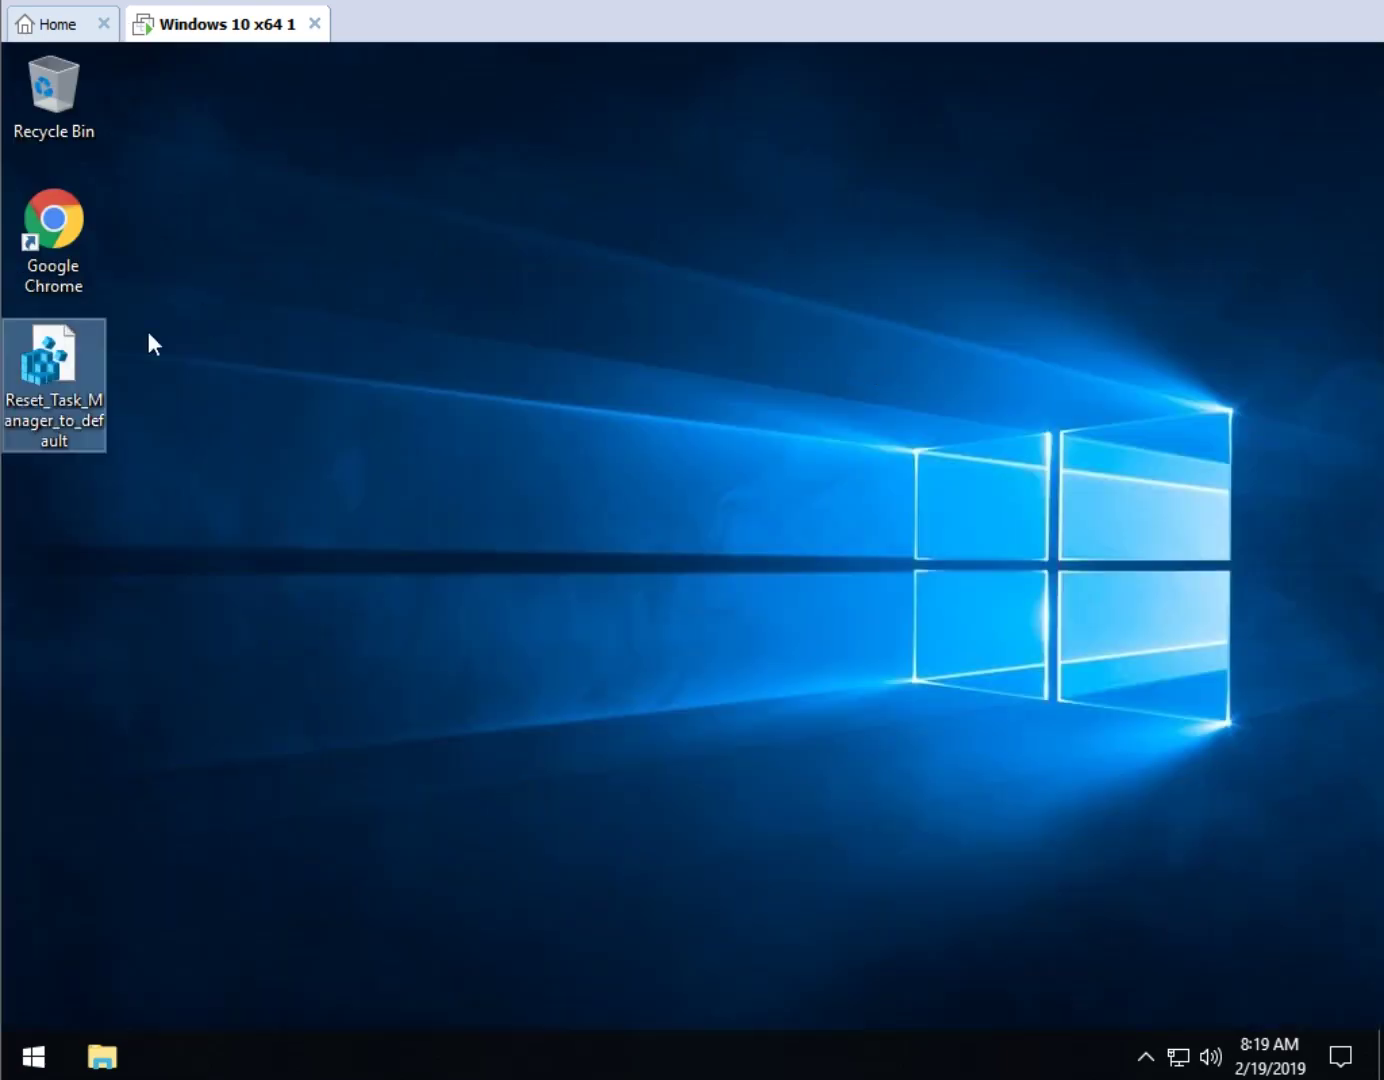
- Open the Reset_Task_Manager_to_default registry file on the desktop, allow Registry Editor, and decline adding its contents to the registry
right_click(66, 356)
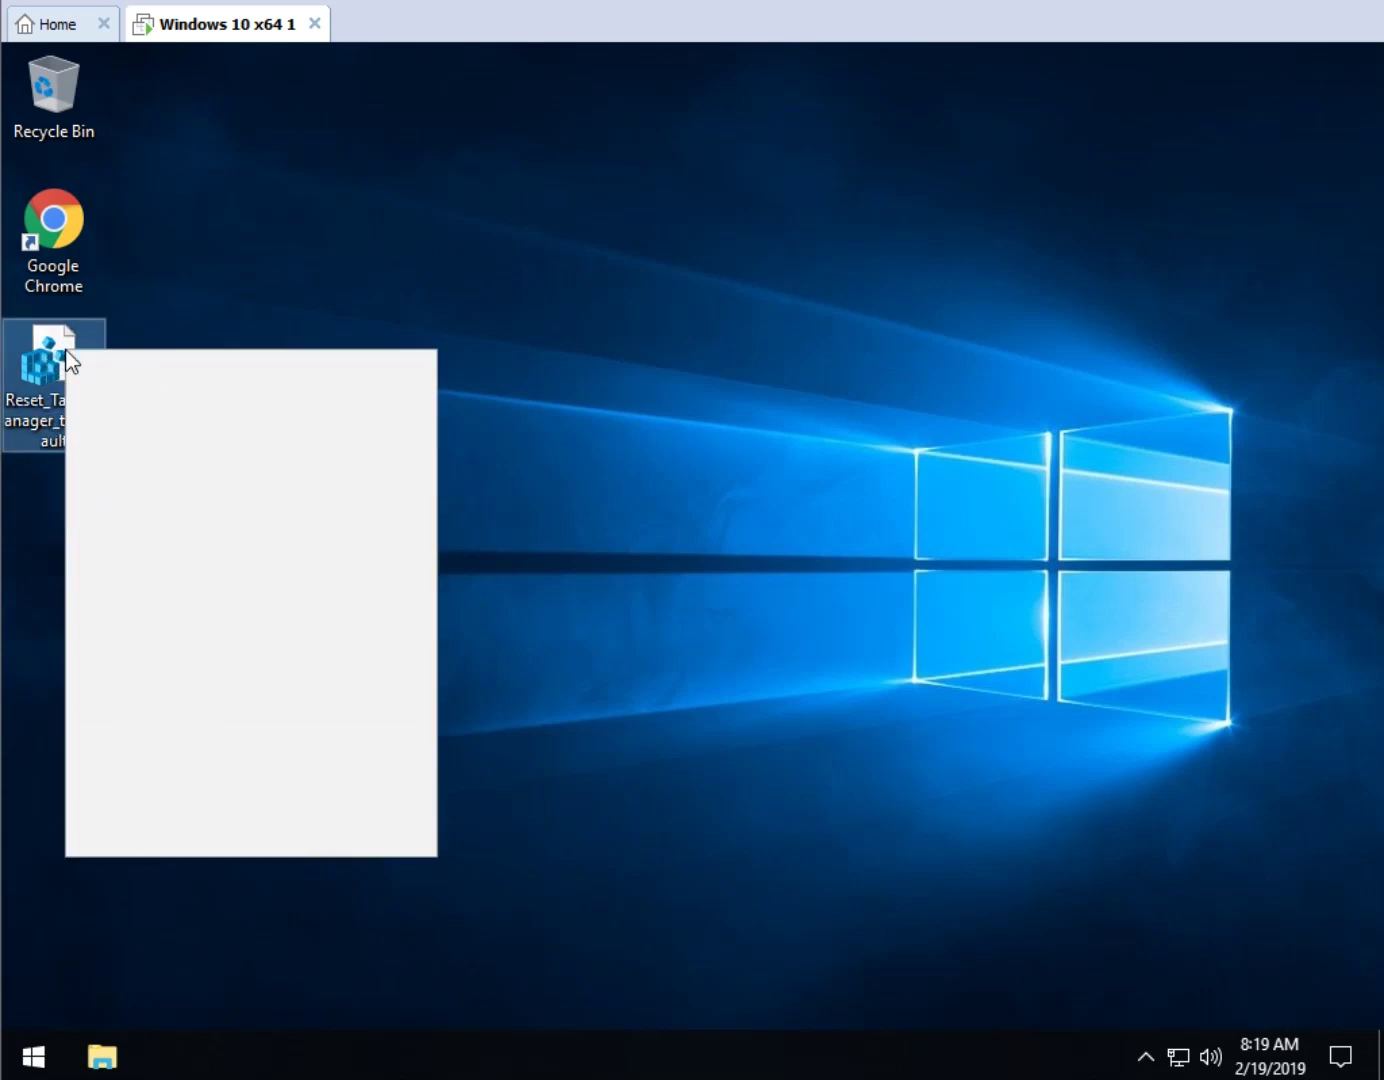
left_click(408, 261)
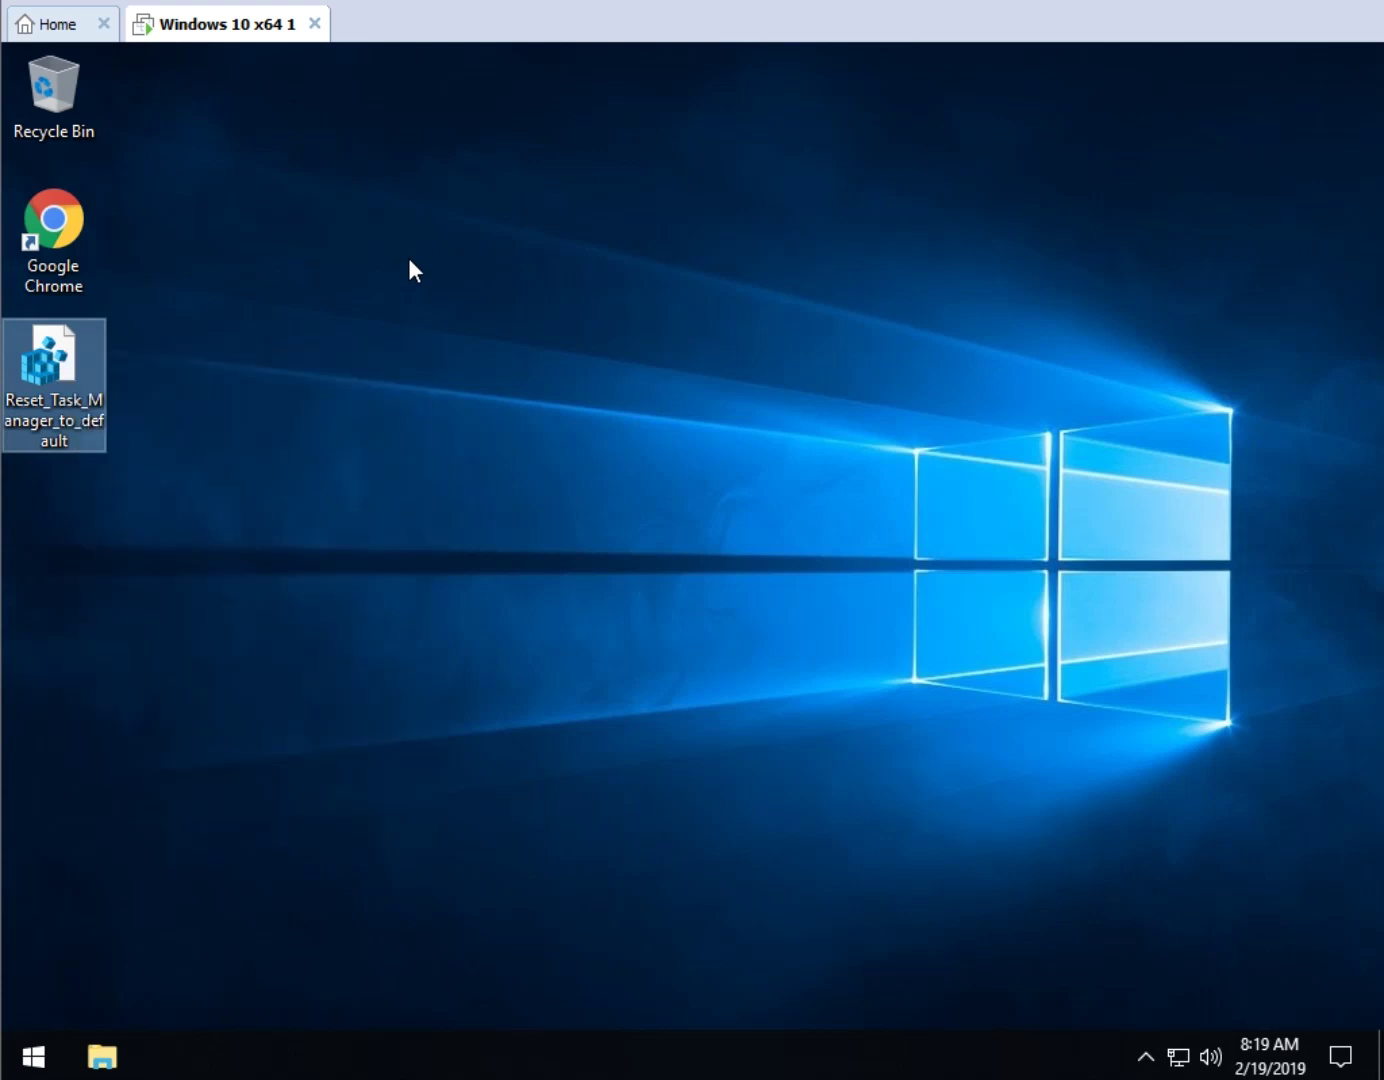
double_click(80, 377)
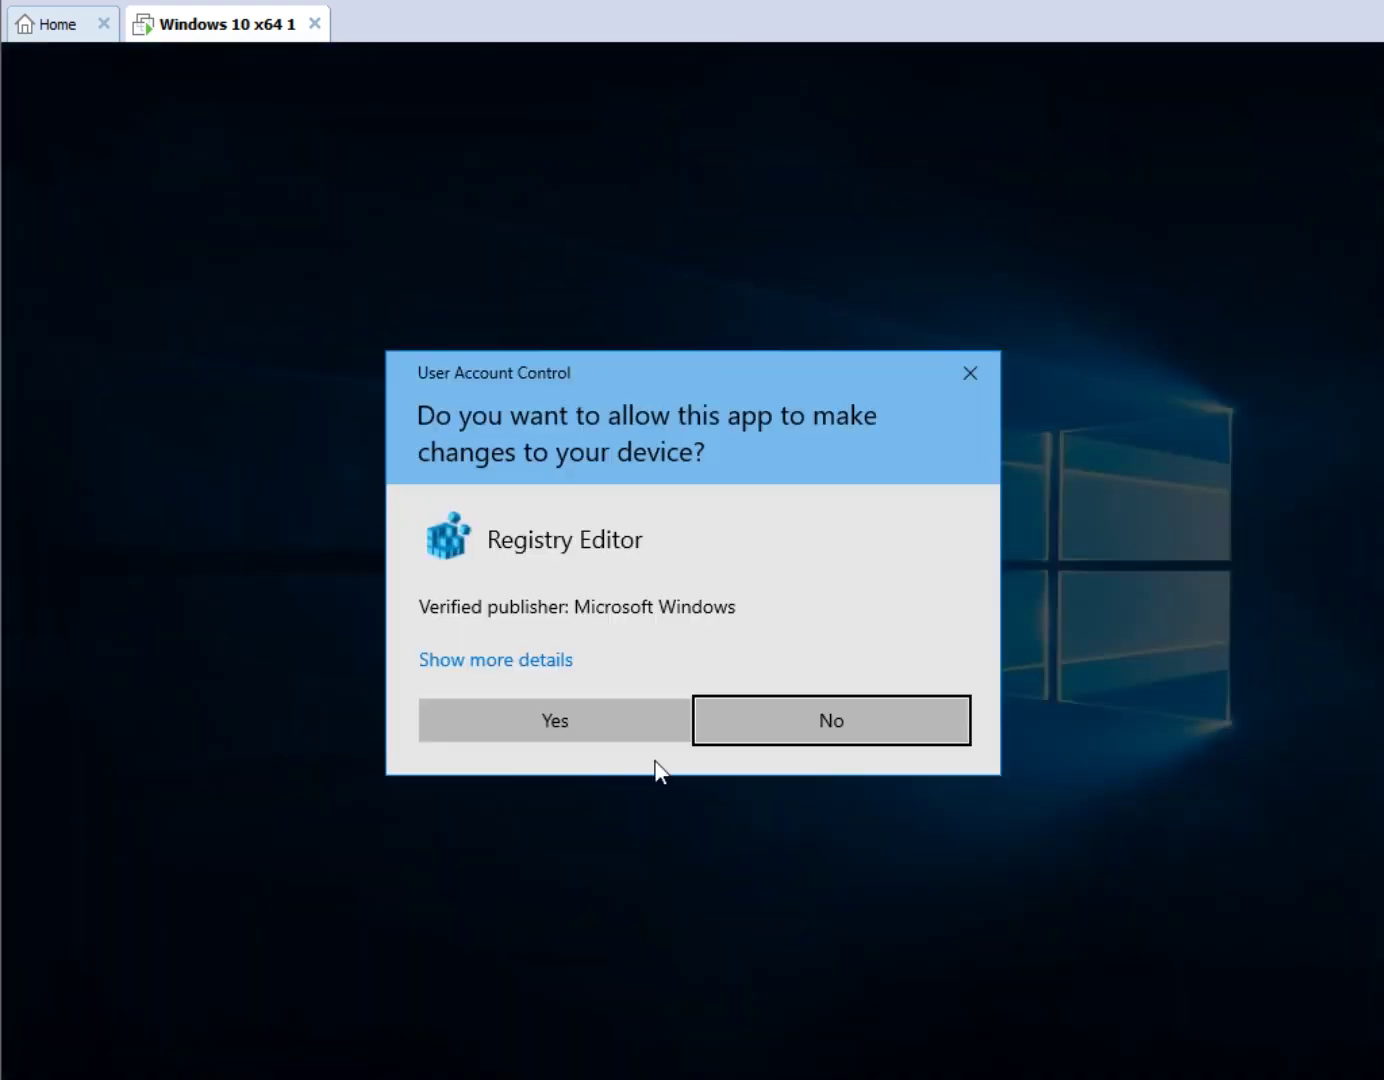
left_click(602, 735)
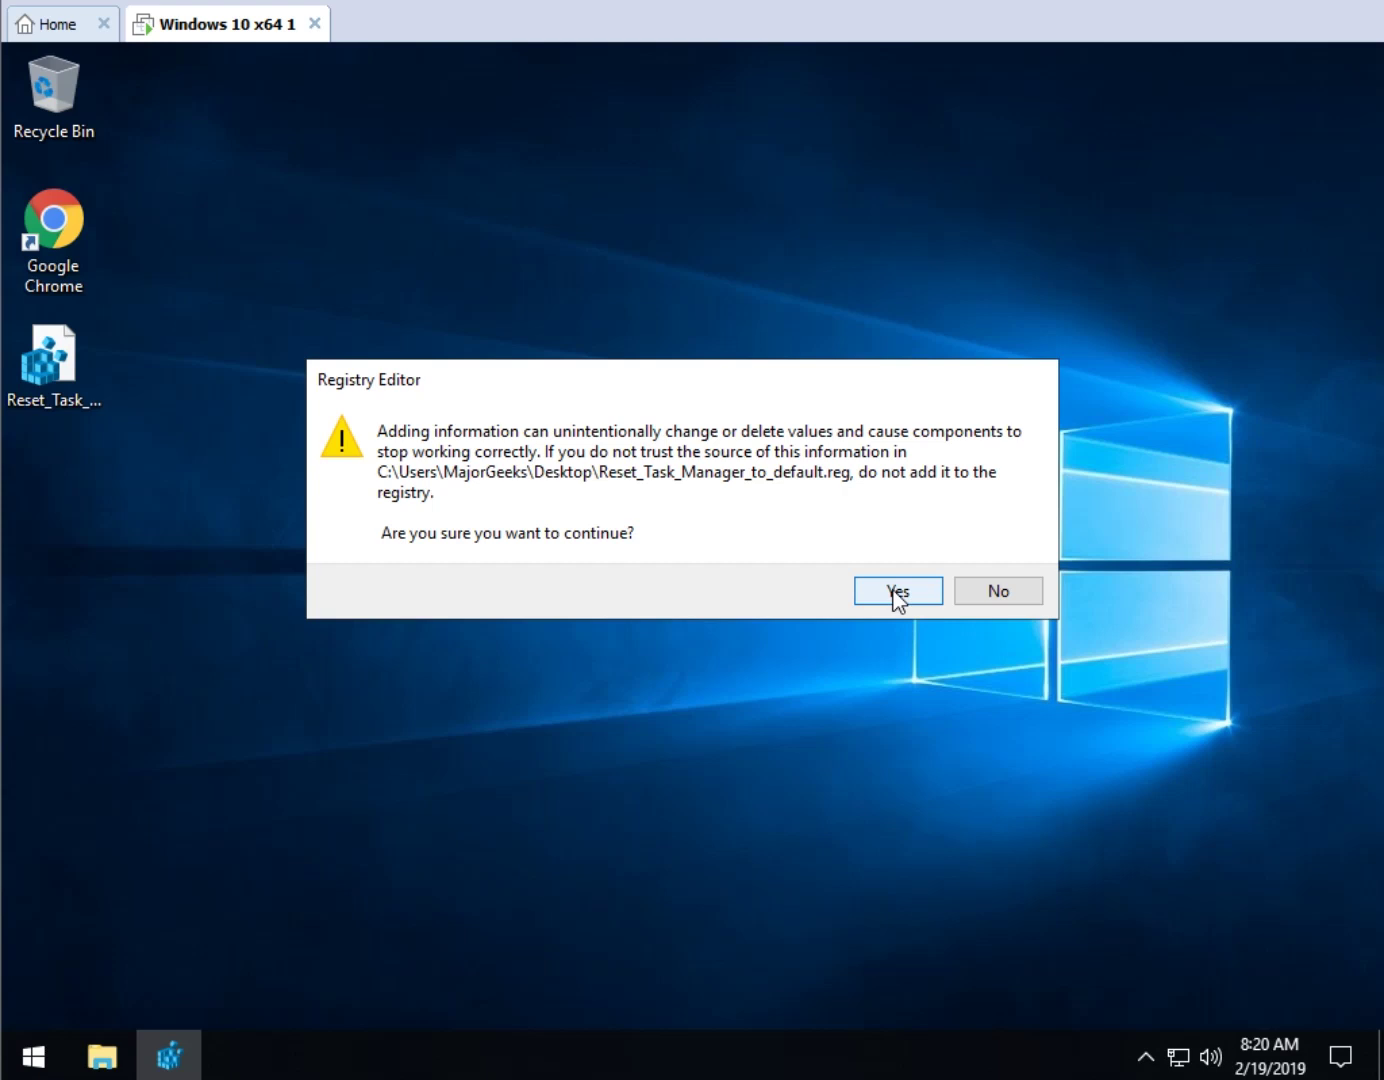
left_click(1022, 588)
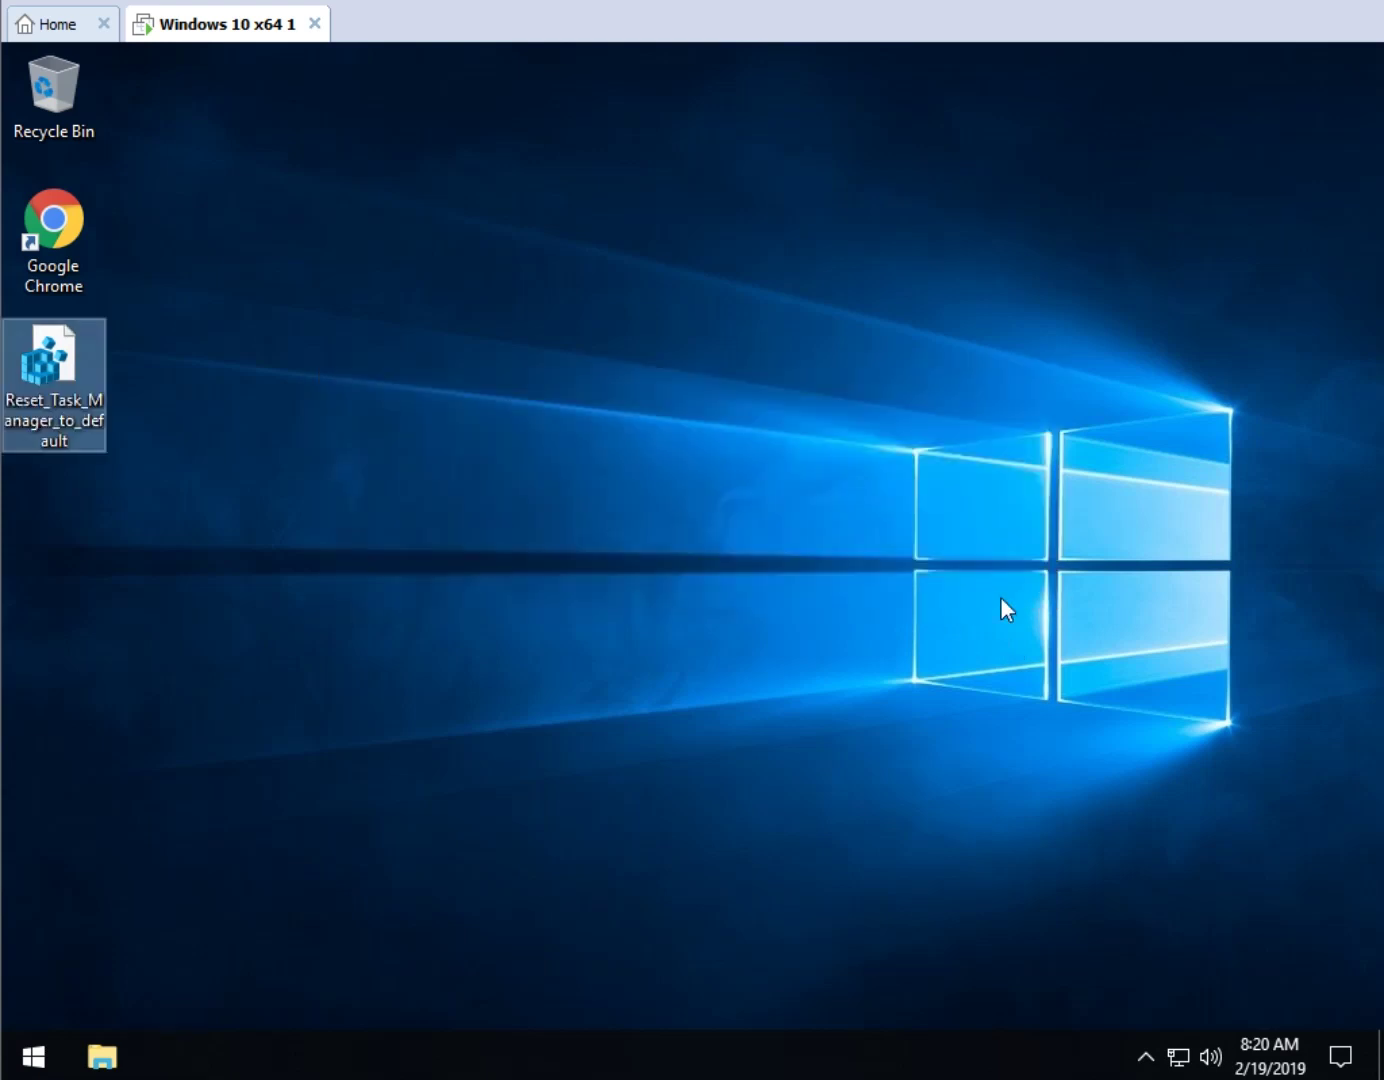
- Open Registry Editor with regedit and collapse the Software and HKEY_CURRENT_USER branches
key("super+r")
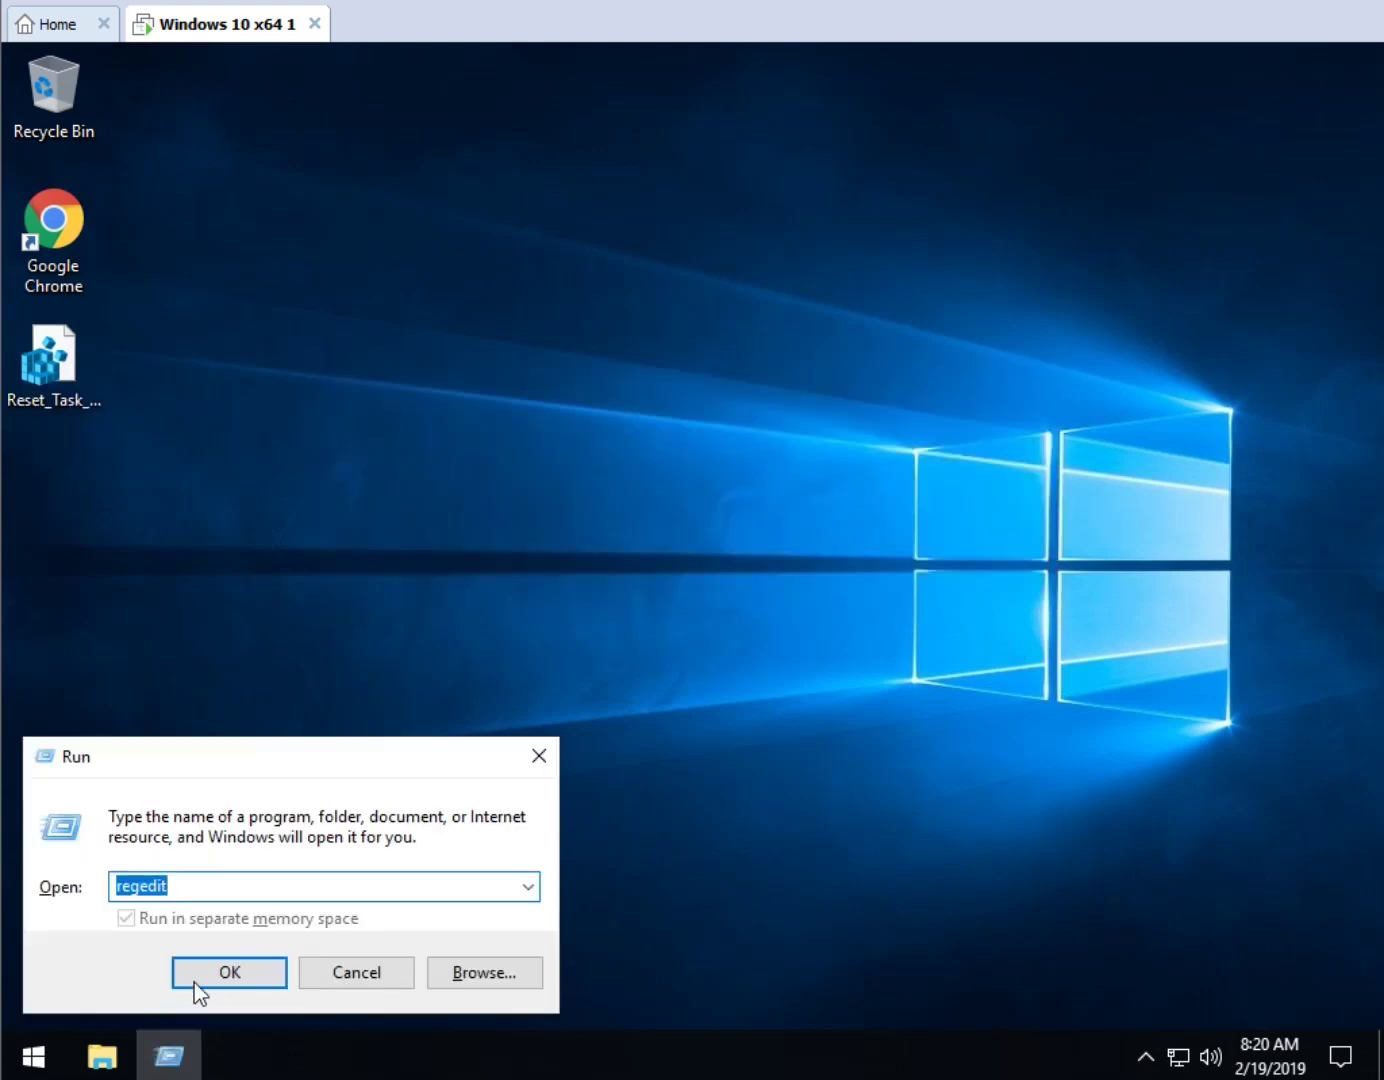
left_click(194, 982)
left_click(567, 733)
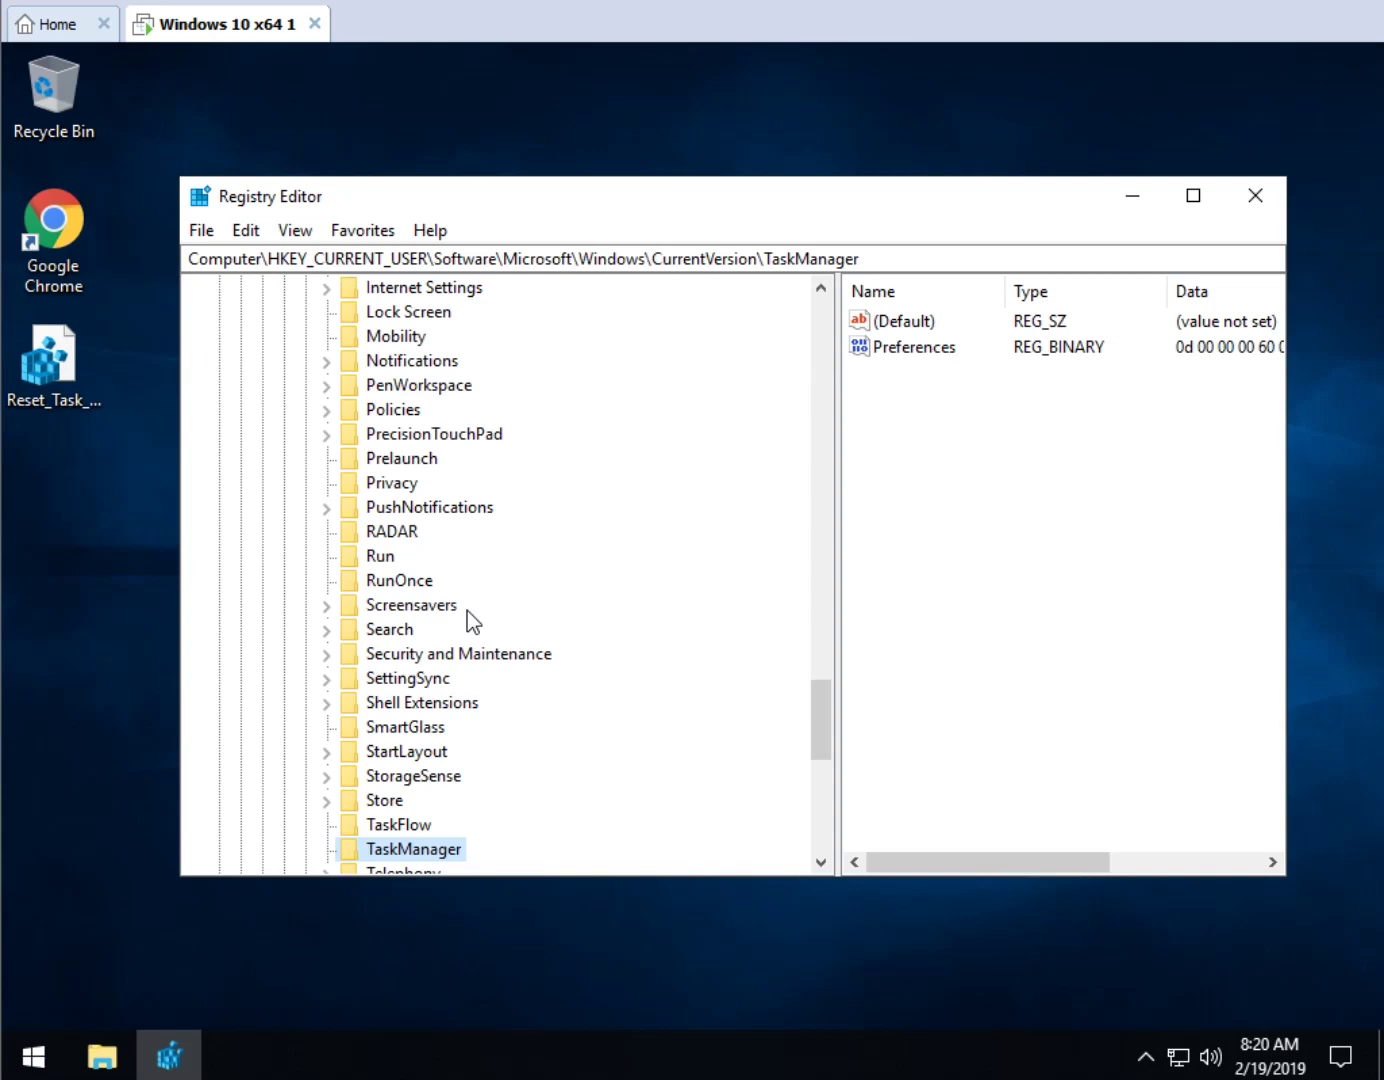
left_click_drag(828, 723, 835, 342)
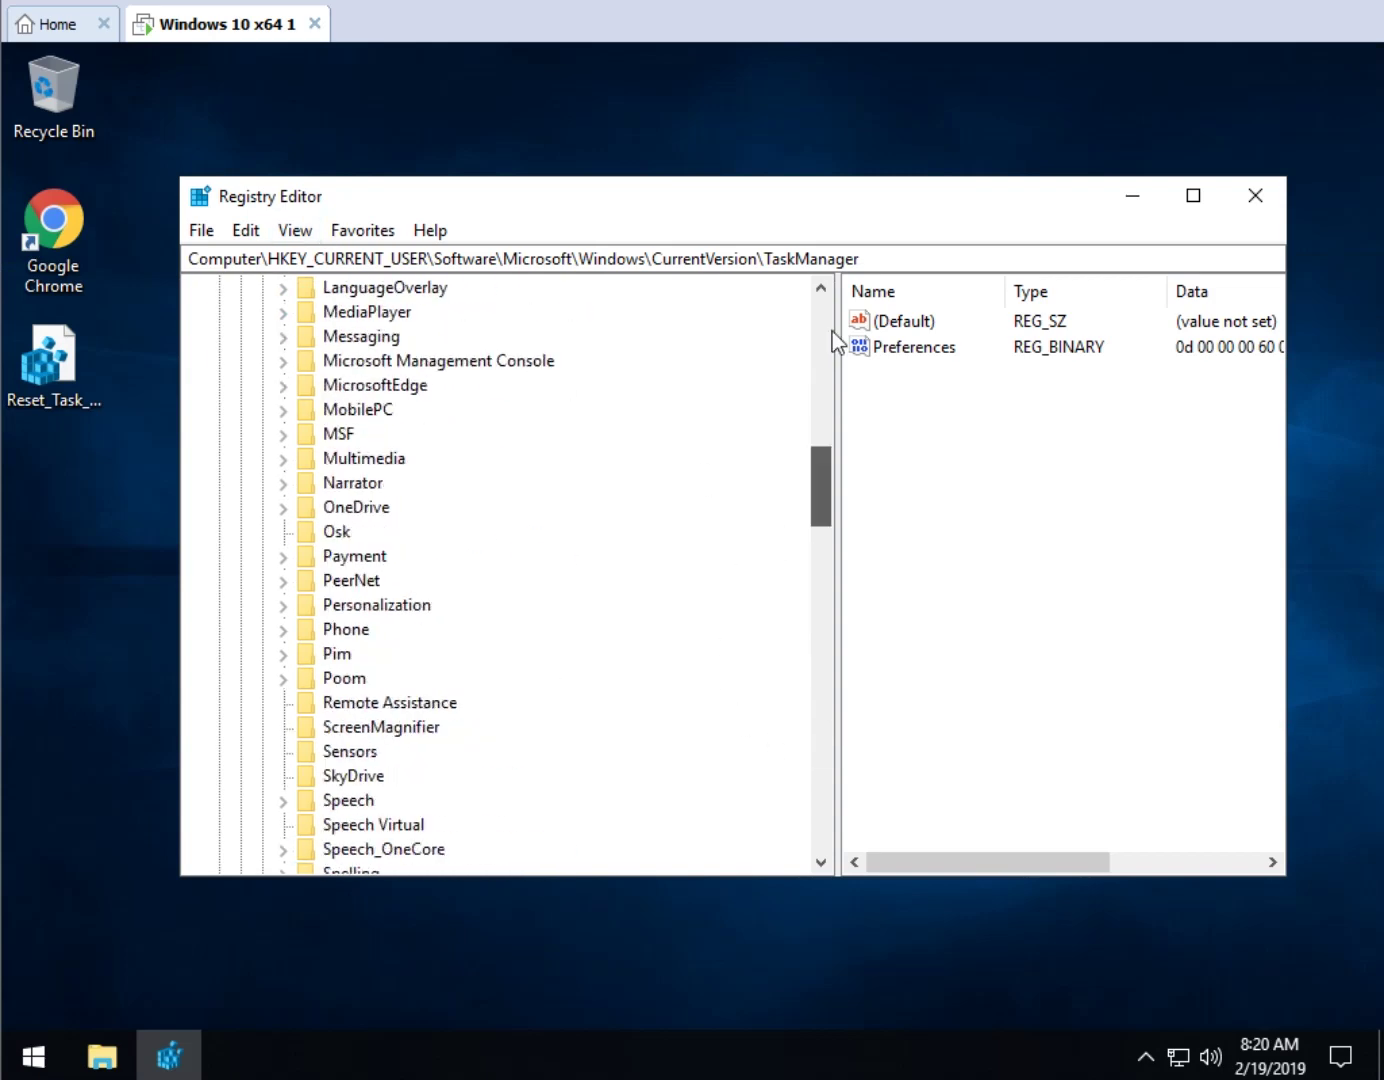
left_click(239, 582)
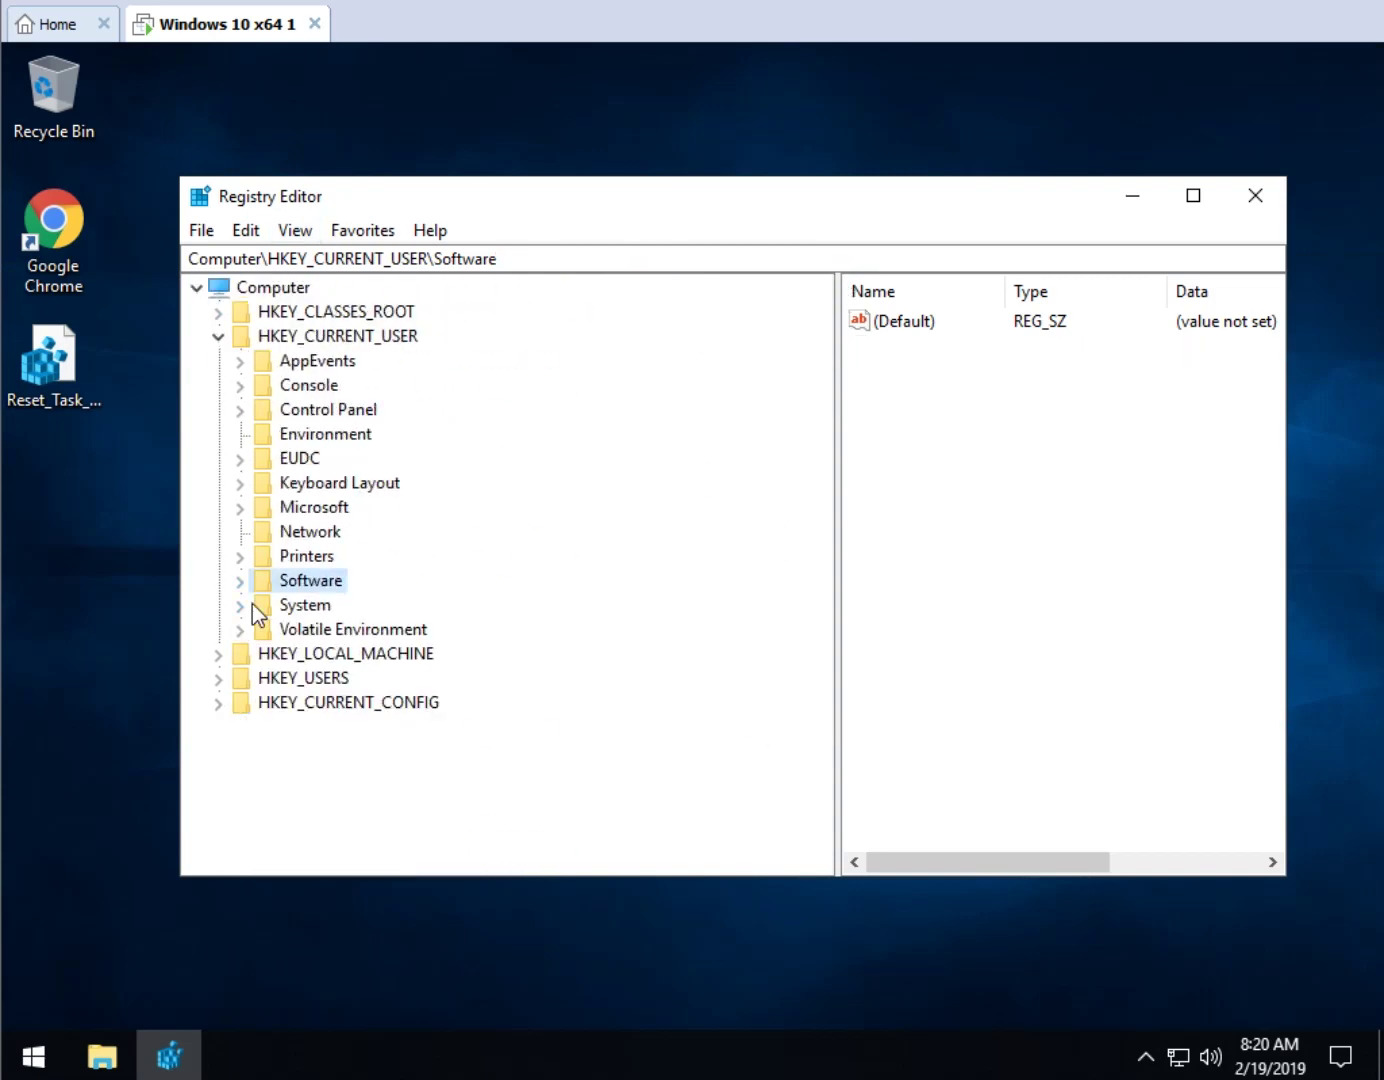
left_click(218, 337)
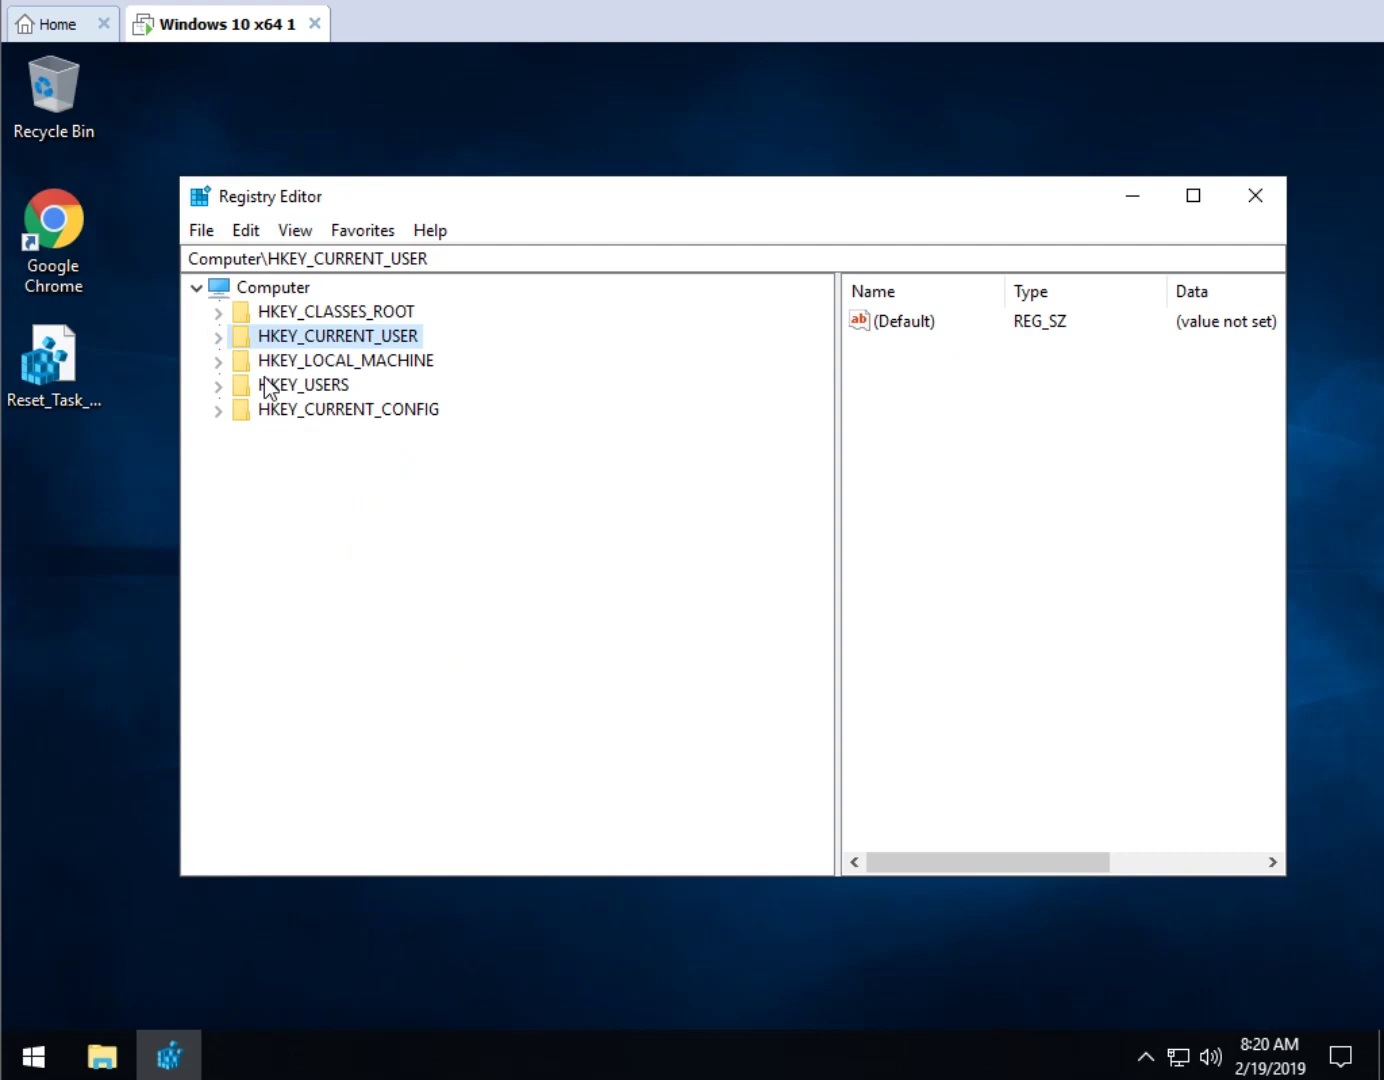
- Capture the virtual machine's screen twice, dismissing the VMware Workstation hint after the first capture
key("alt")
key("ctrl+alt+Print")
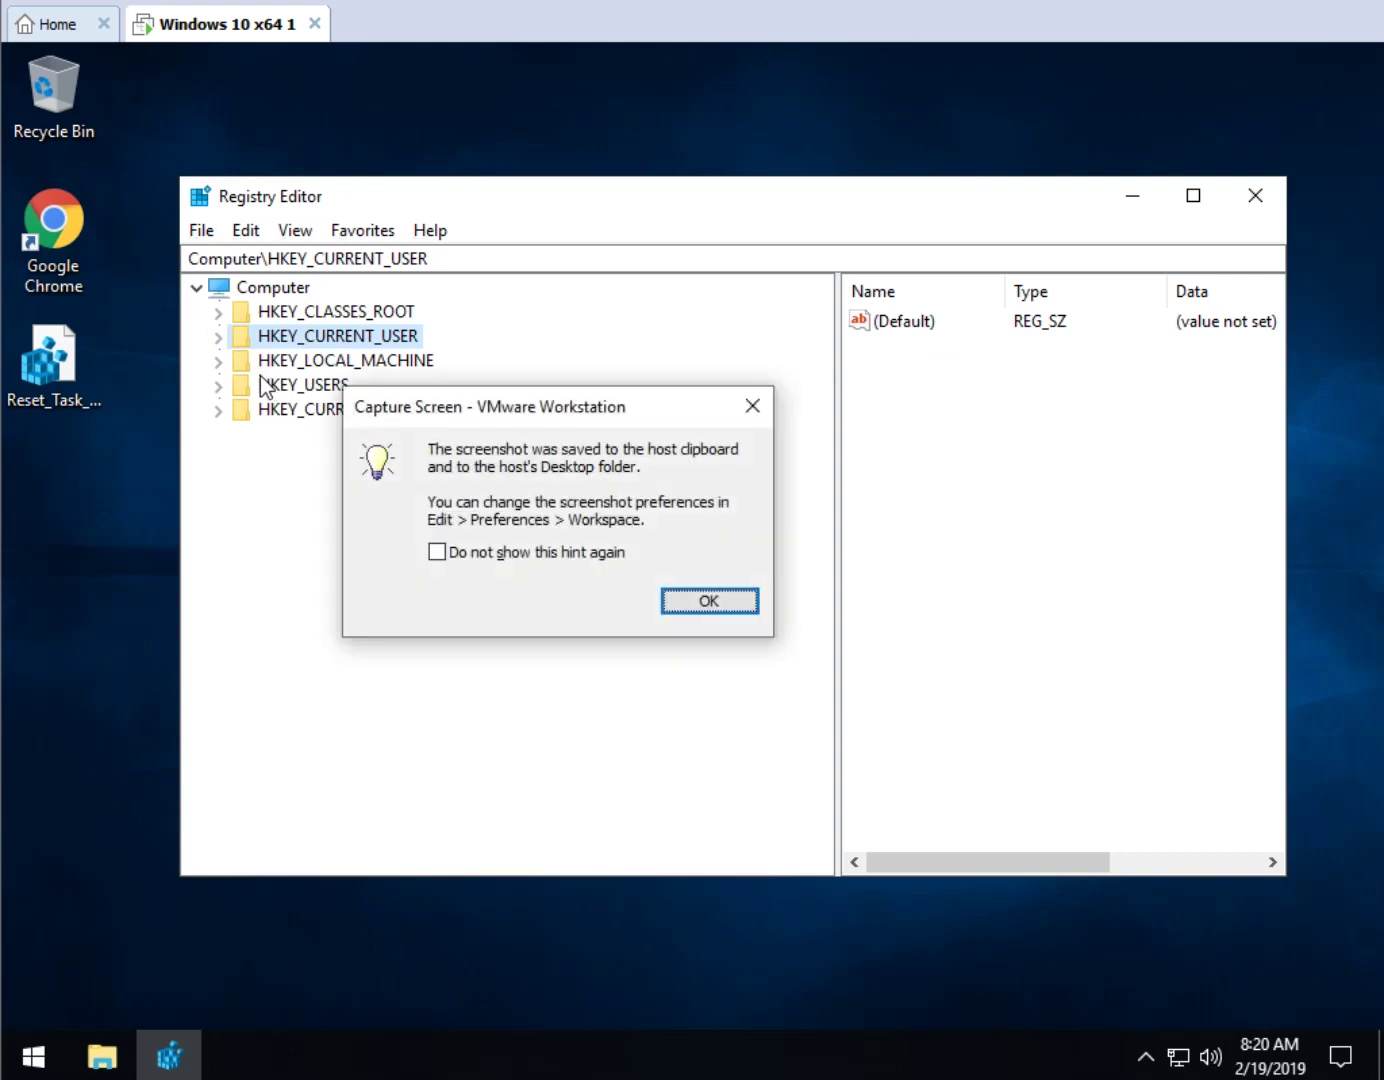
left_click(752, 406)
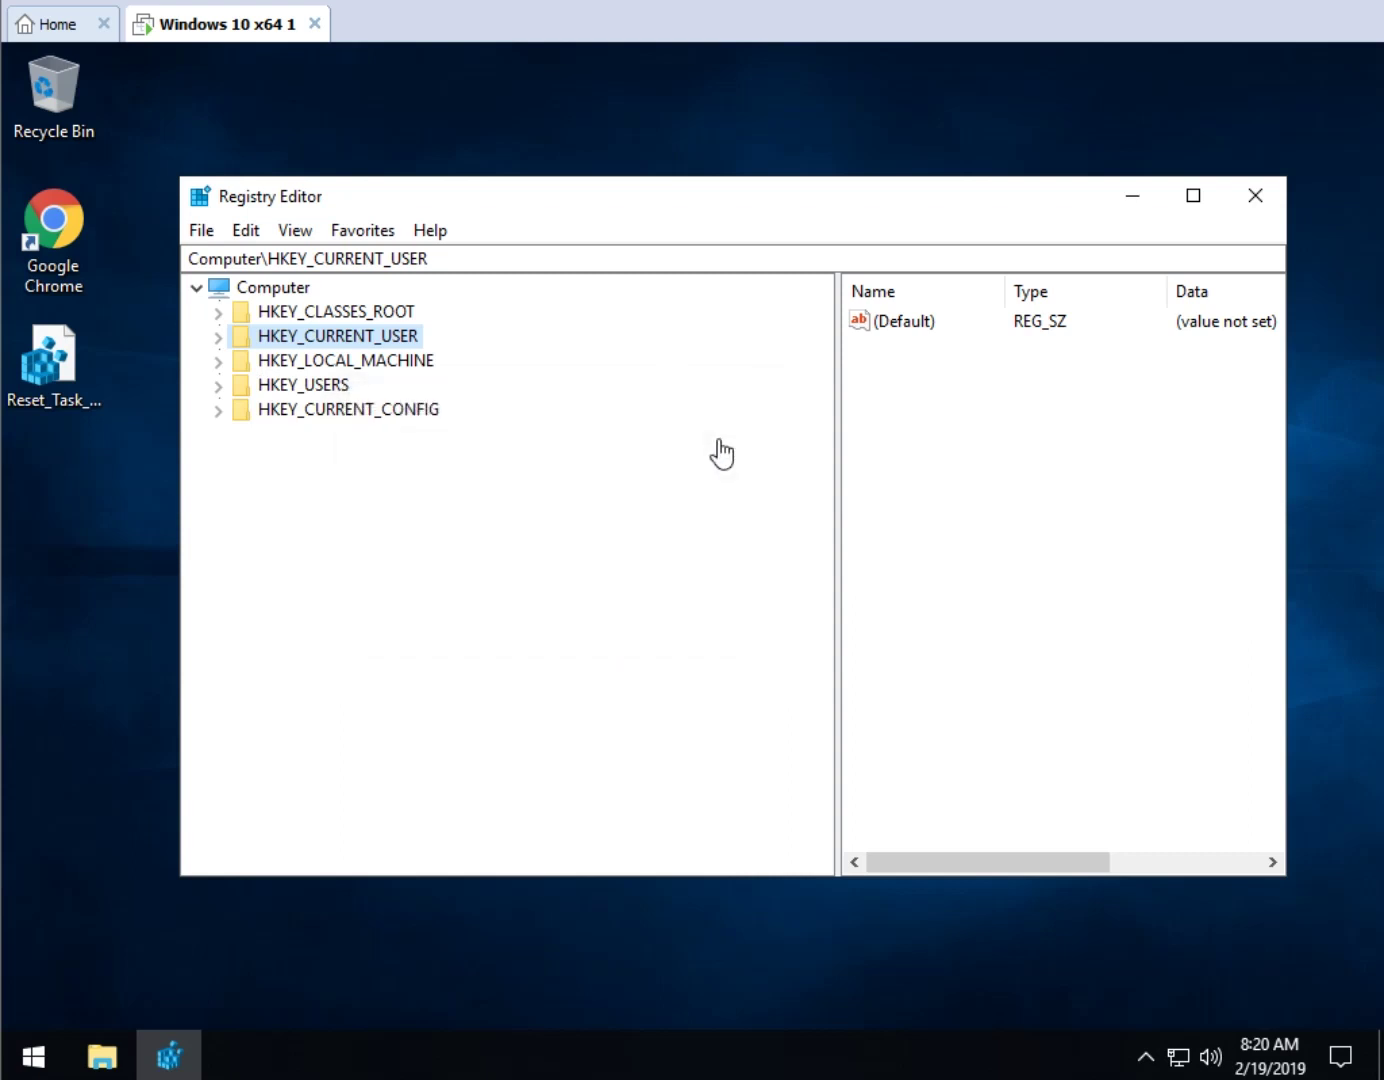
key("ctrl+alt+Print")
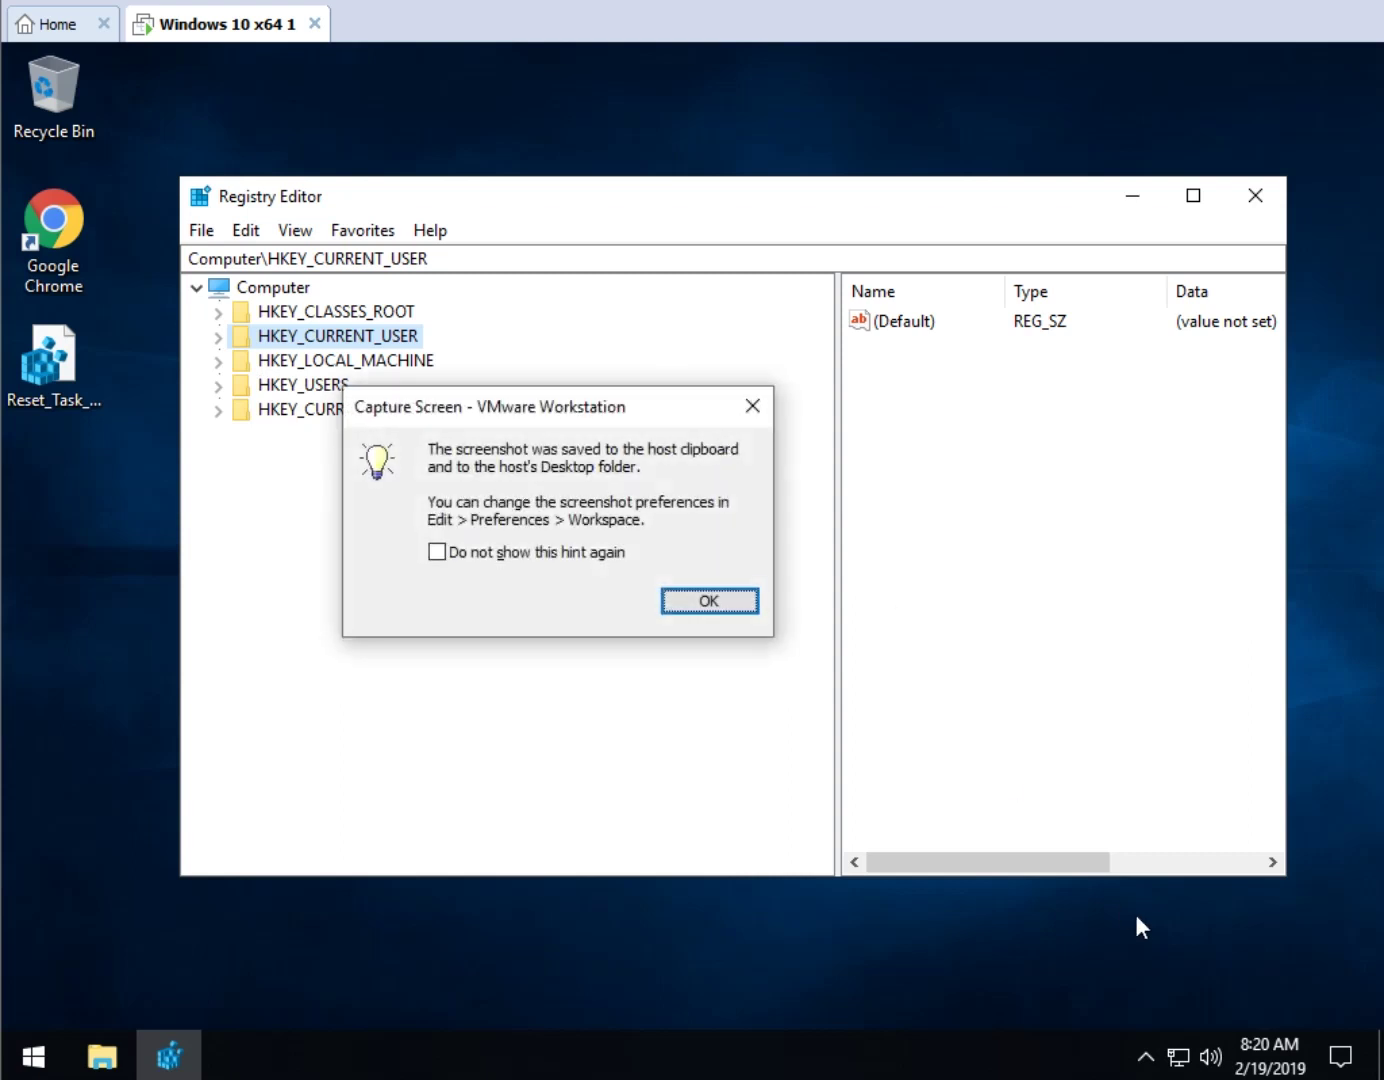
- Dismiss the screenshot hint, open Task Manager through the Windows security screen, and close the Registry Editor window
left_click(700, 598)
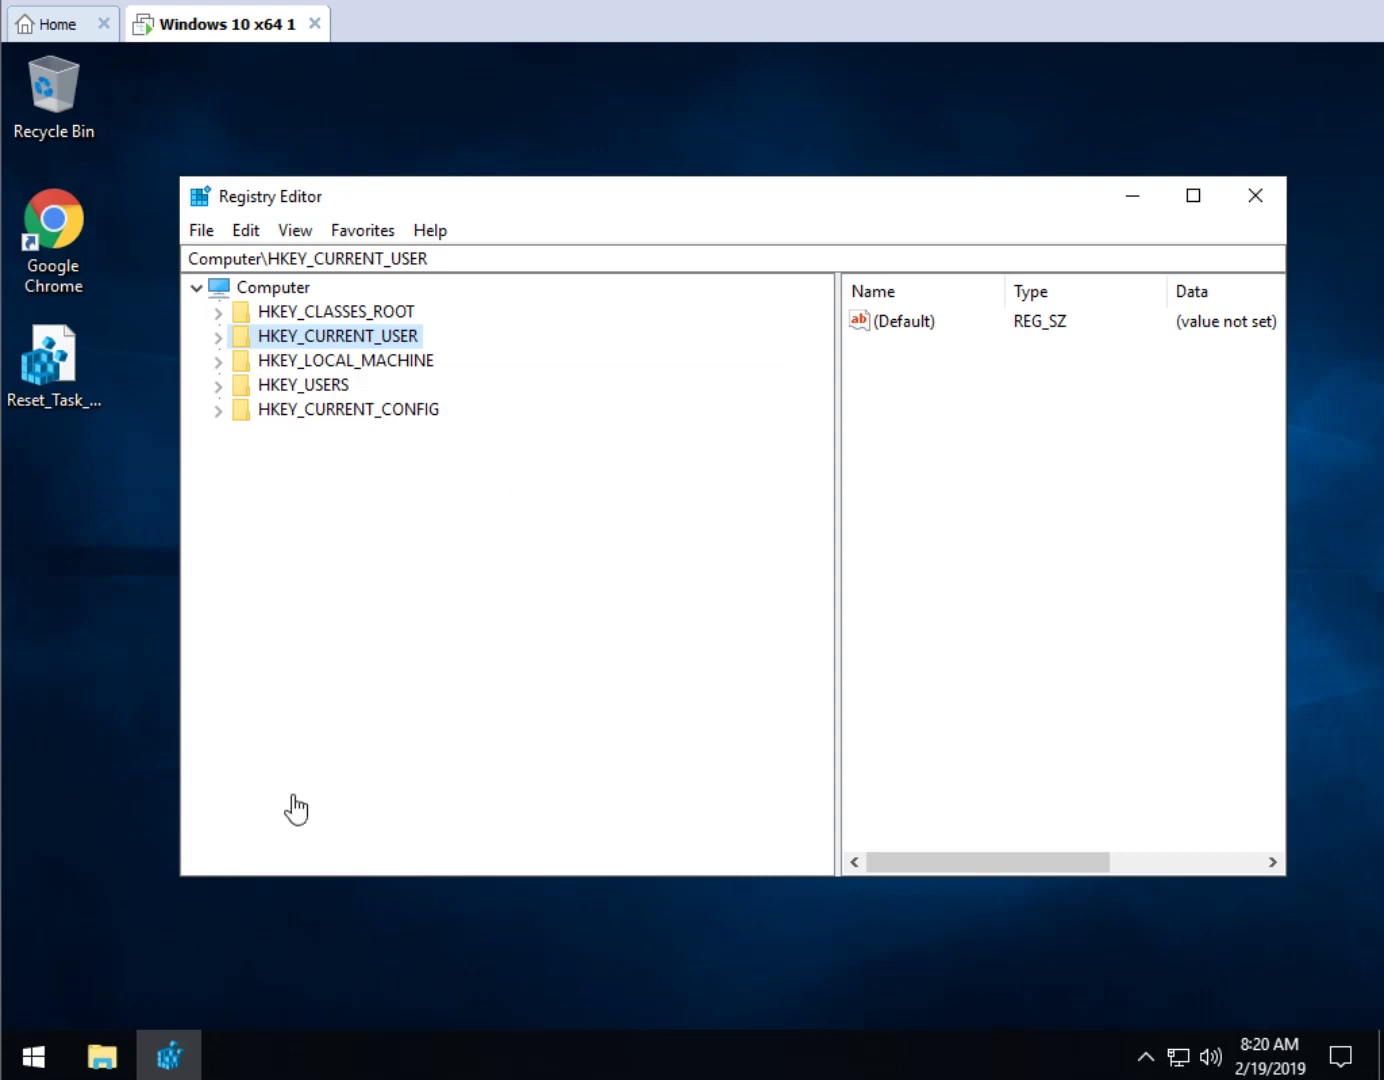
key("ctrl+alt+Insert")
left_click(620, 585)
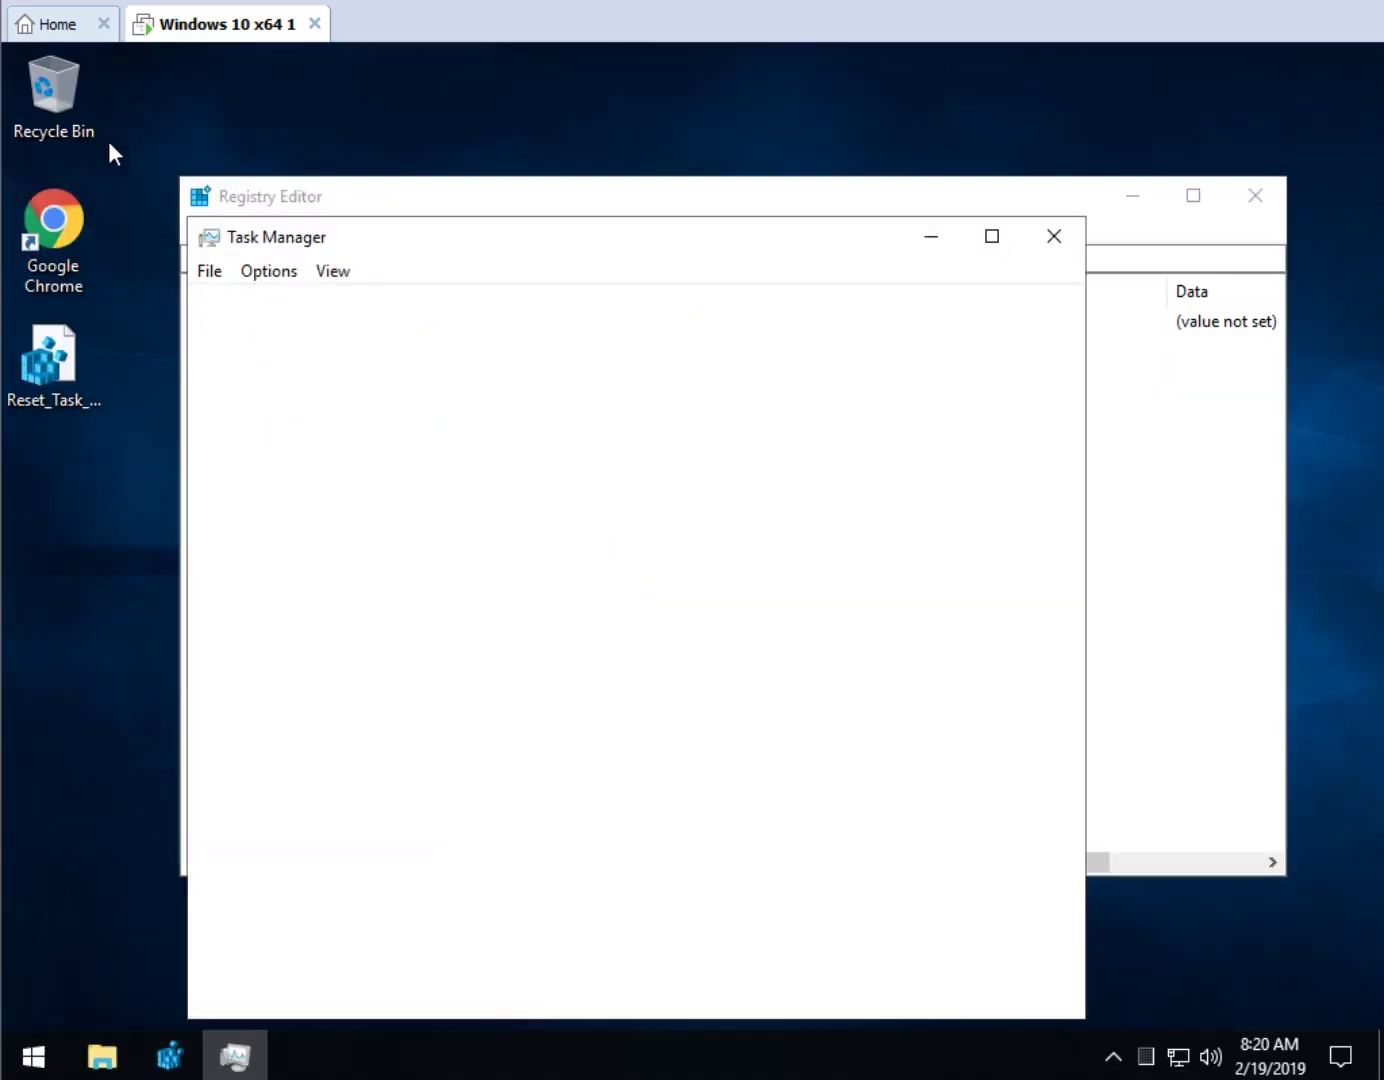
left_click_drag(508, 194, 474, 140)
left_click(809, 1007)
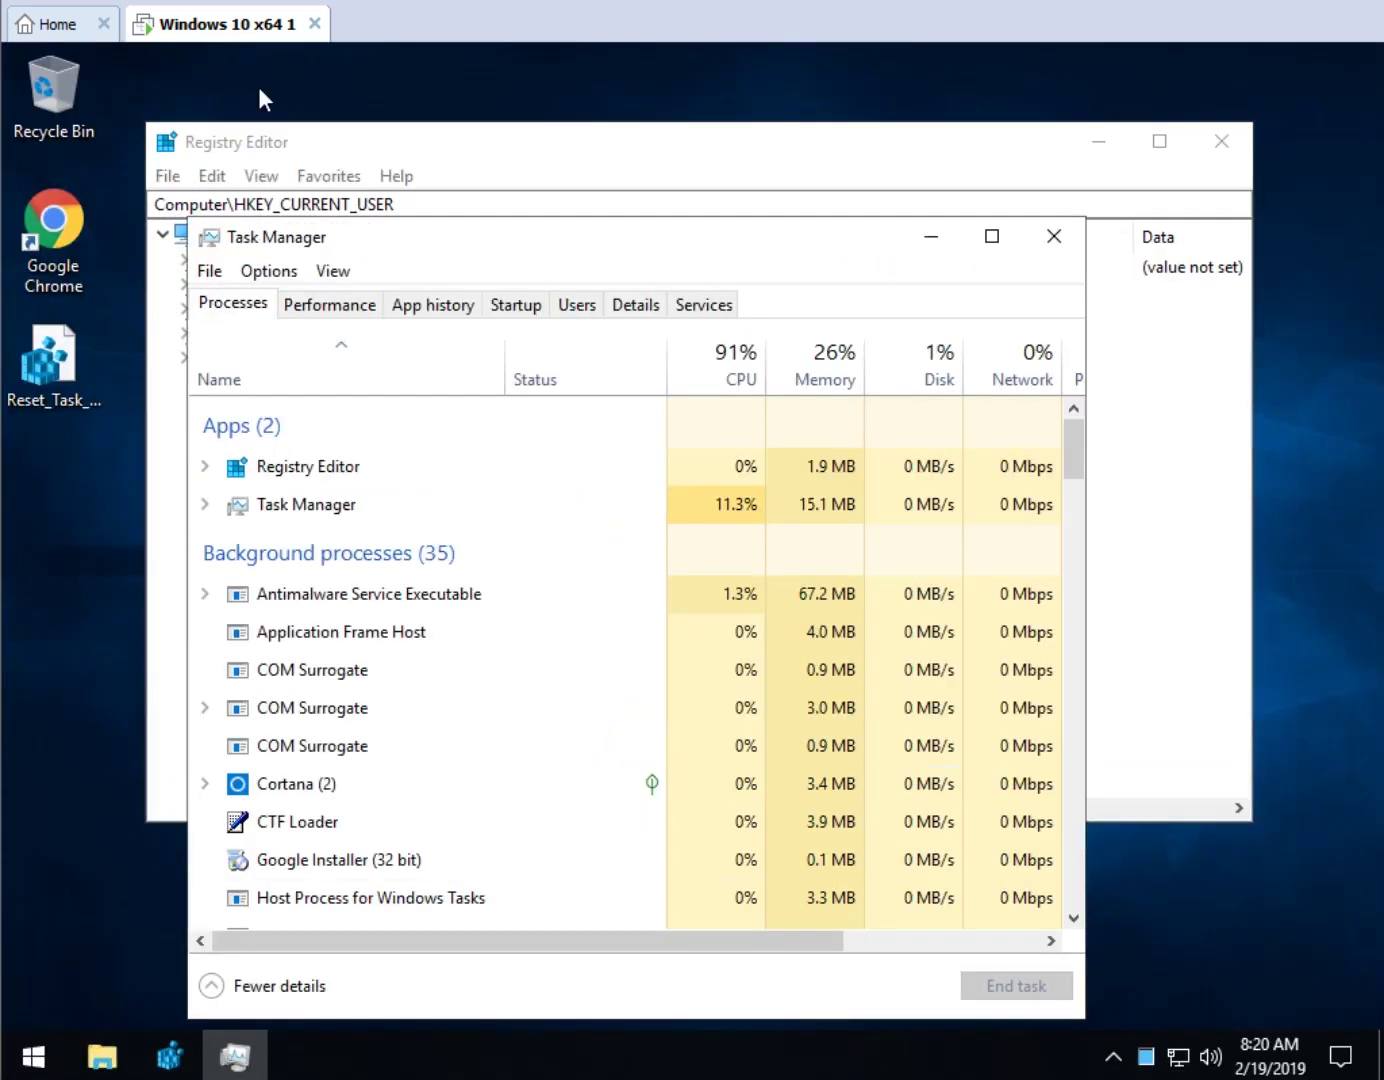
left_click(1233, 141)
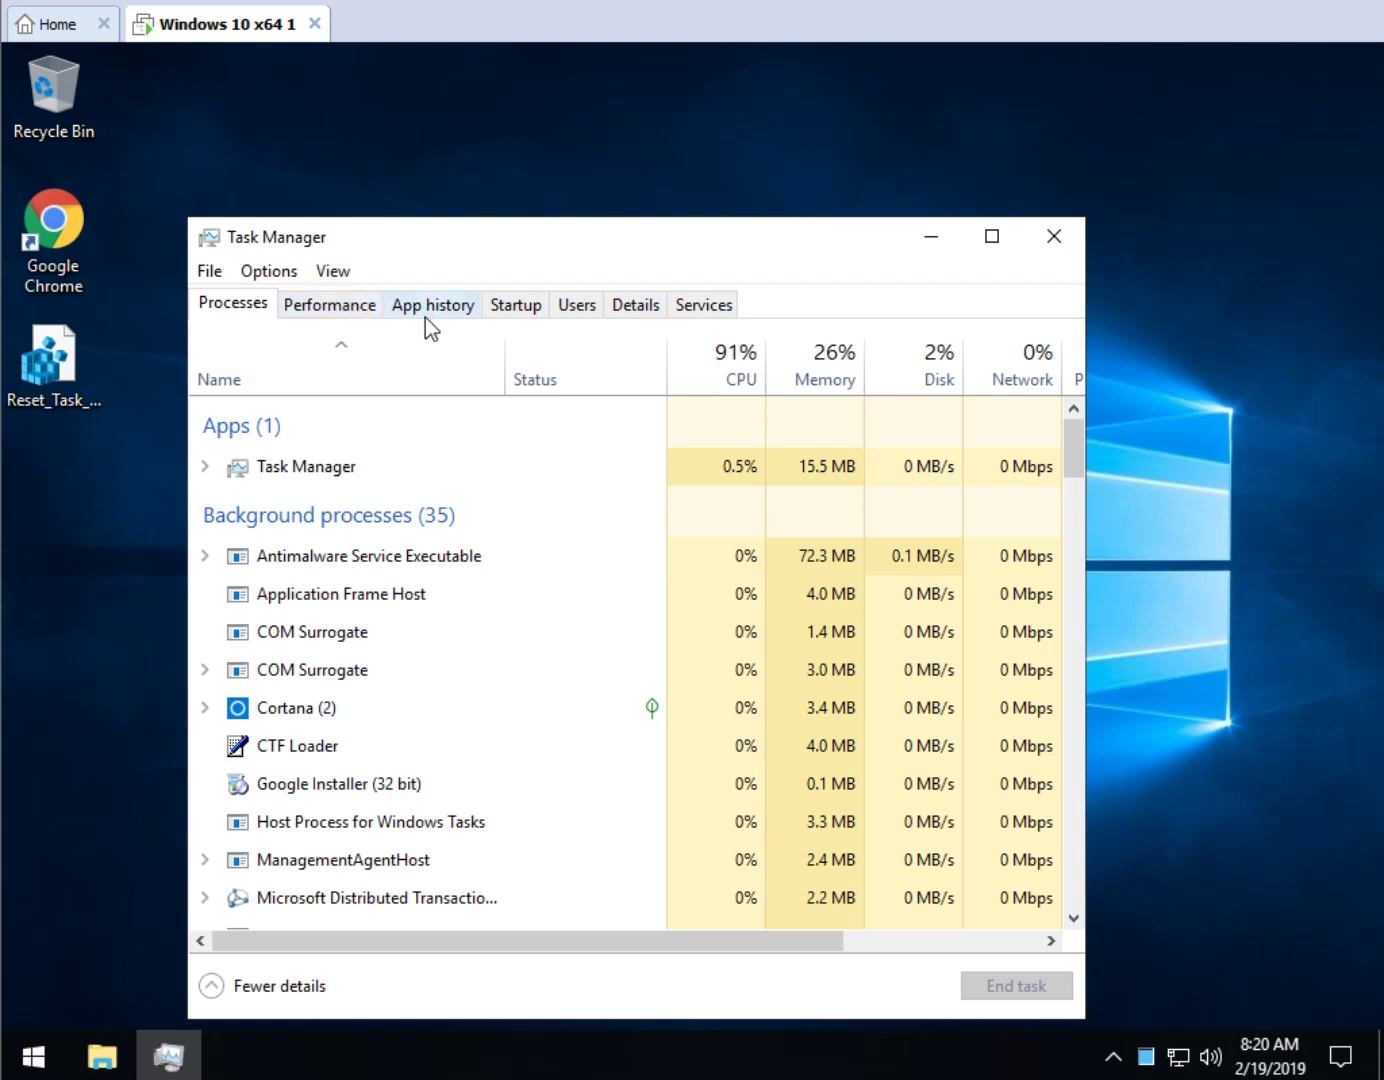
- Review the window behaviour options in Task Manager without changing any, and move its window higher on the desktop
left_click(277, 279)
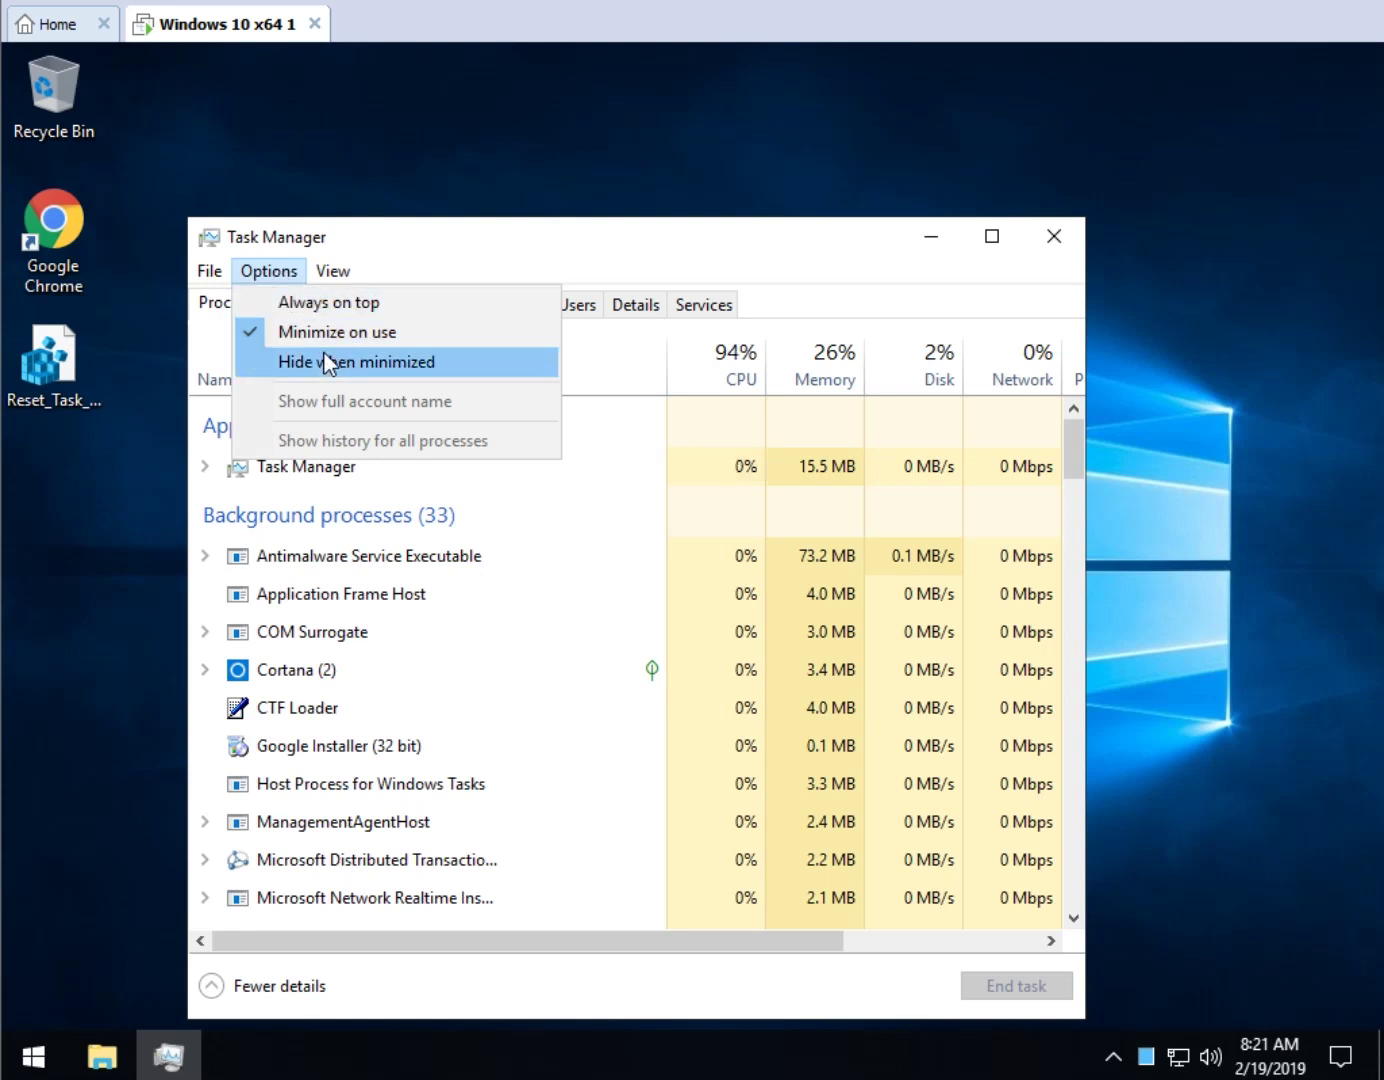
left_click(409, 240)
left_click(270, 274)
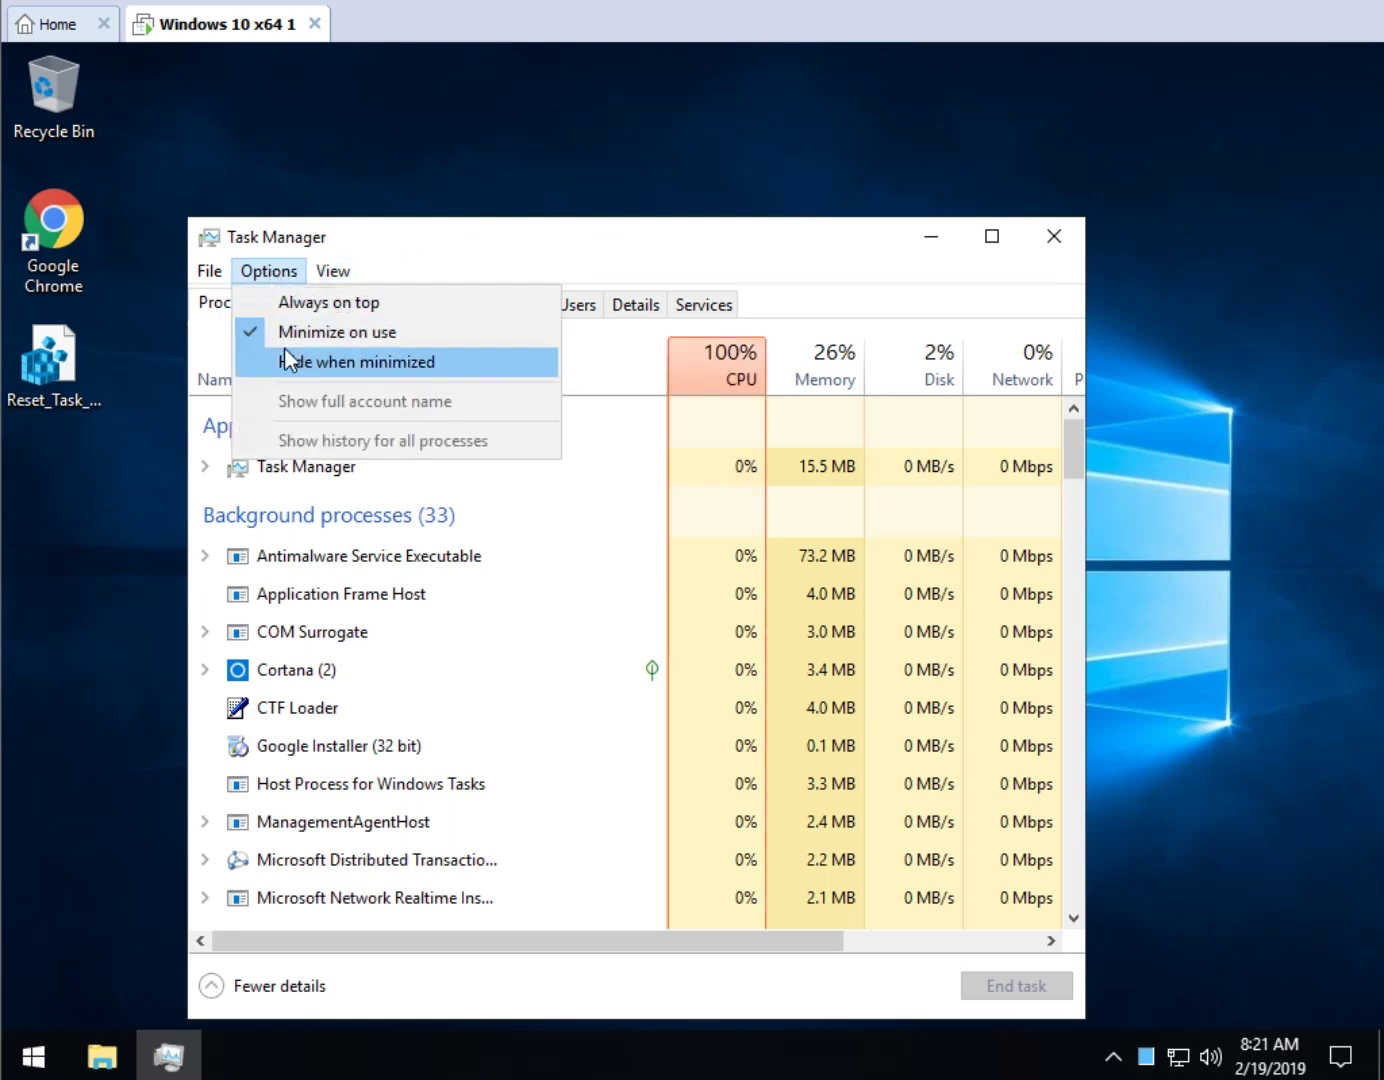
left_click(518, 242)
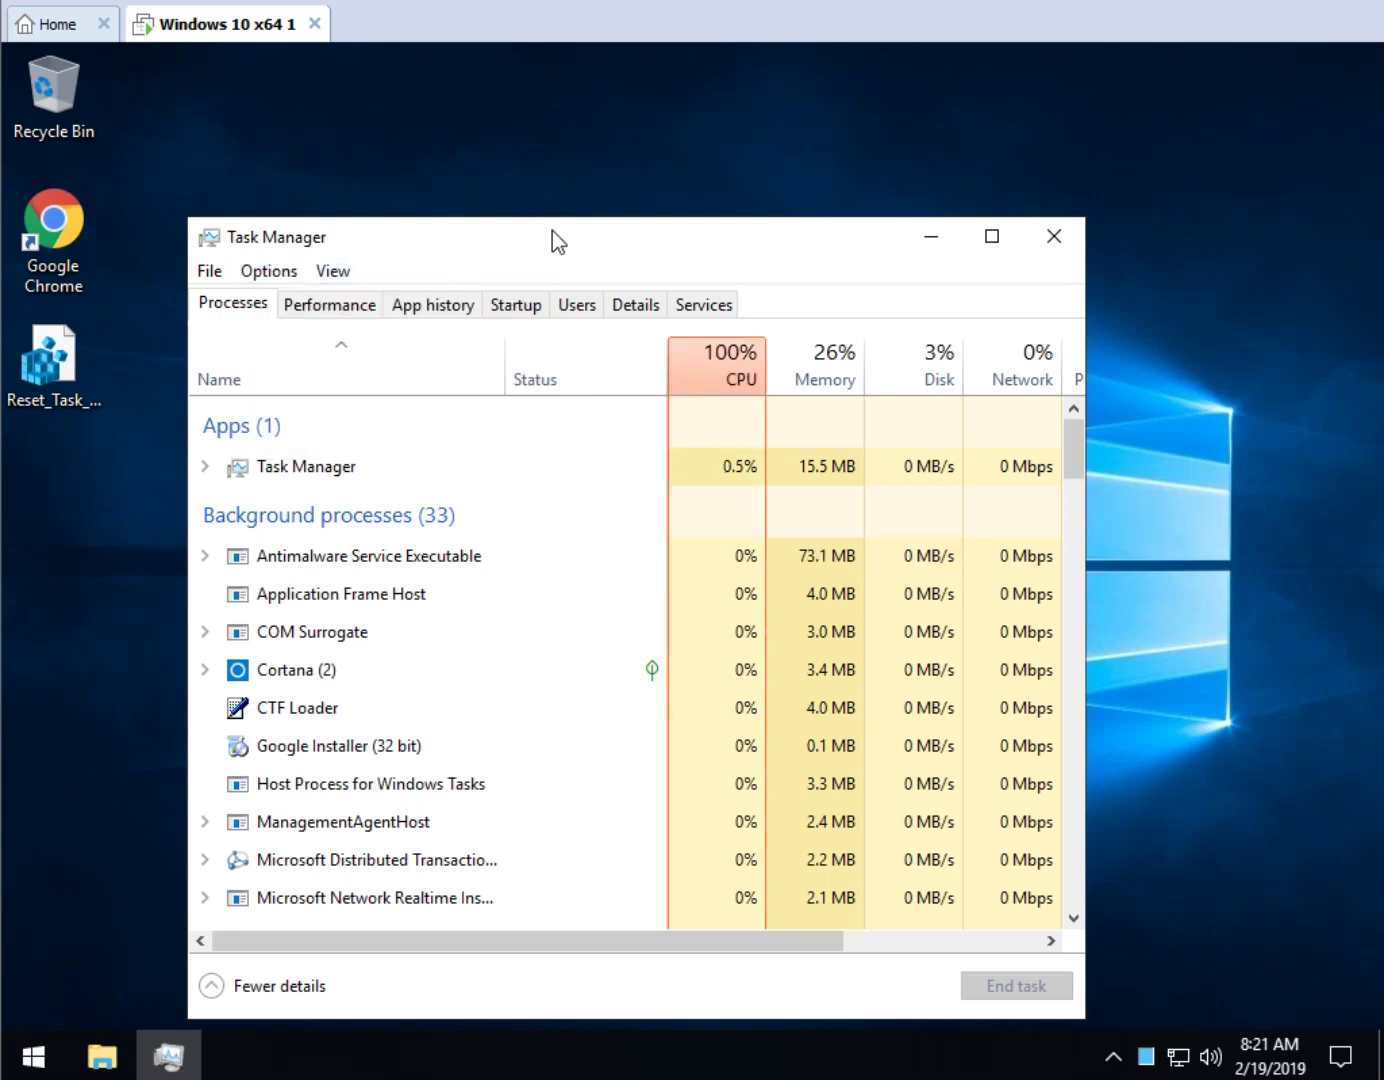
left_click_drag(565, 250, 605, 176)
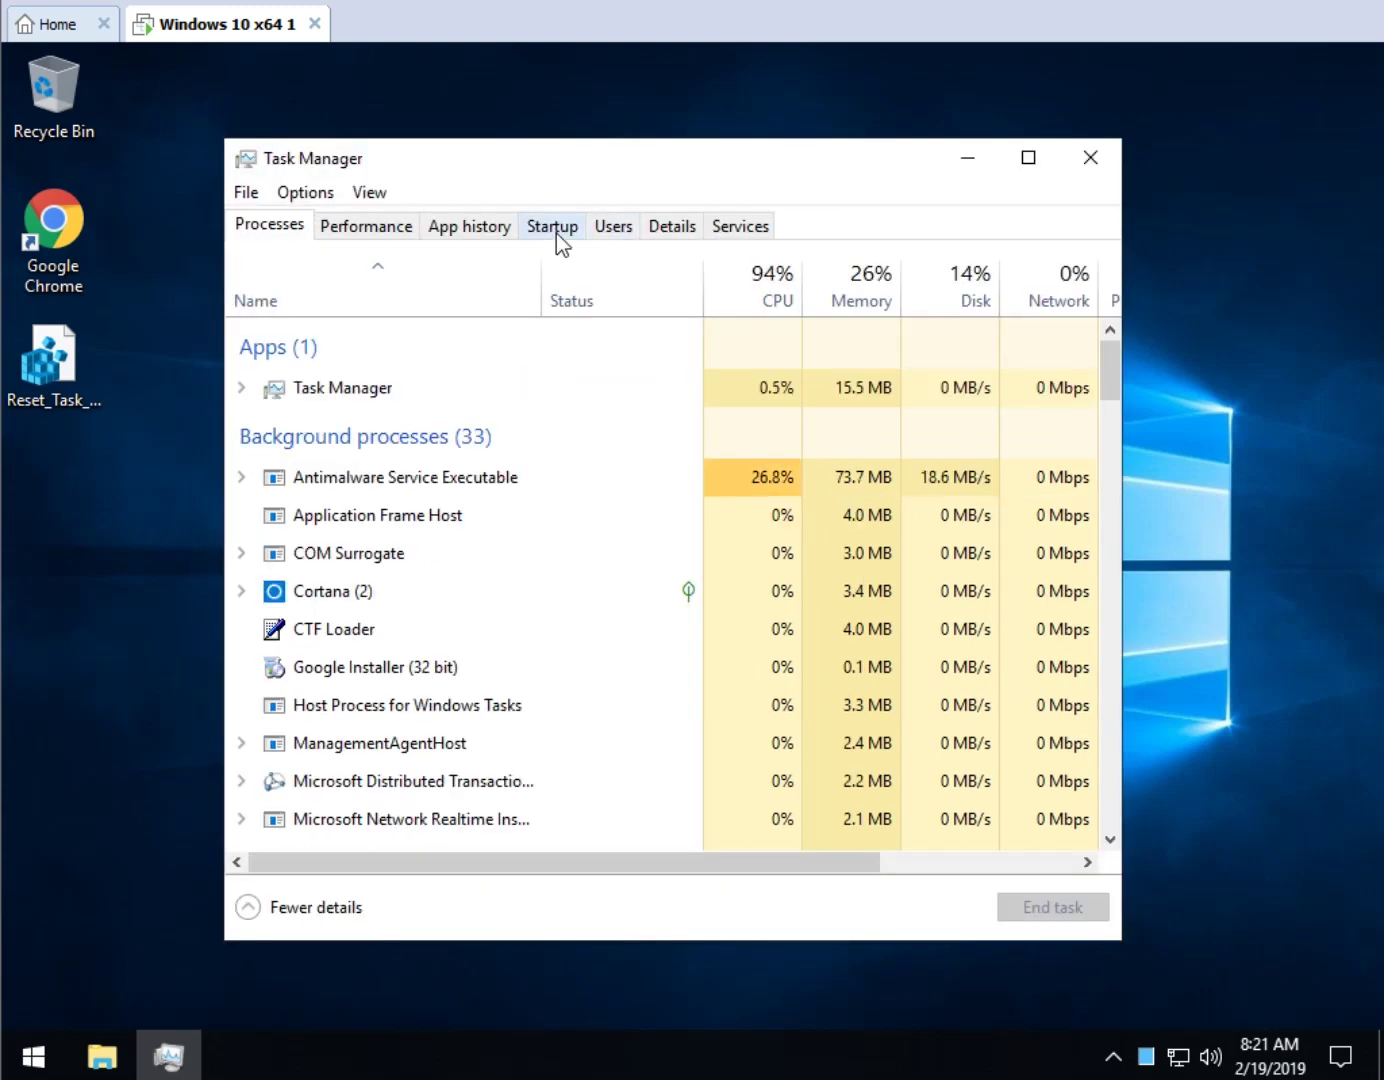
- Examine Task Manager's Performance and Details pages and its window options, and close Task Manager
left_click(411, 228)
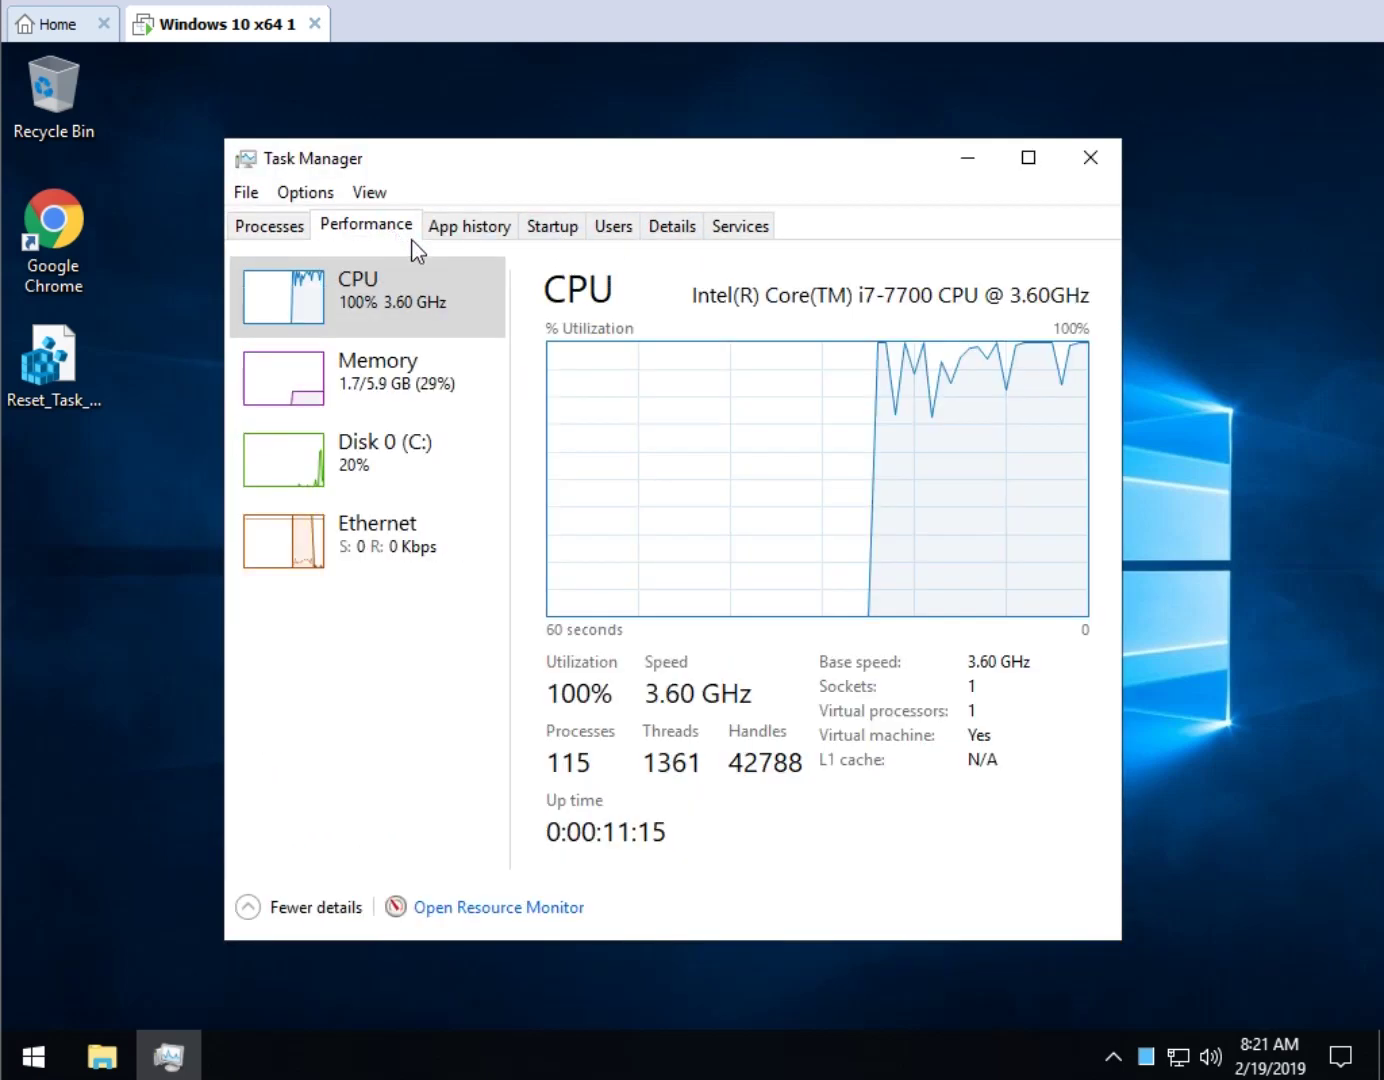
left_click(692, 224)
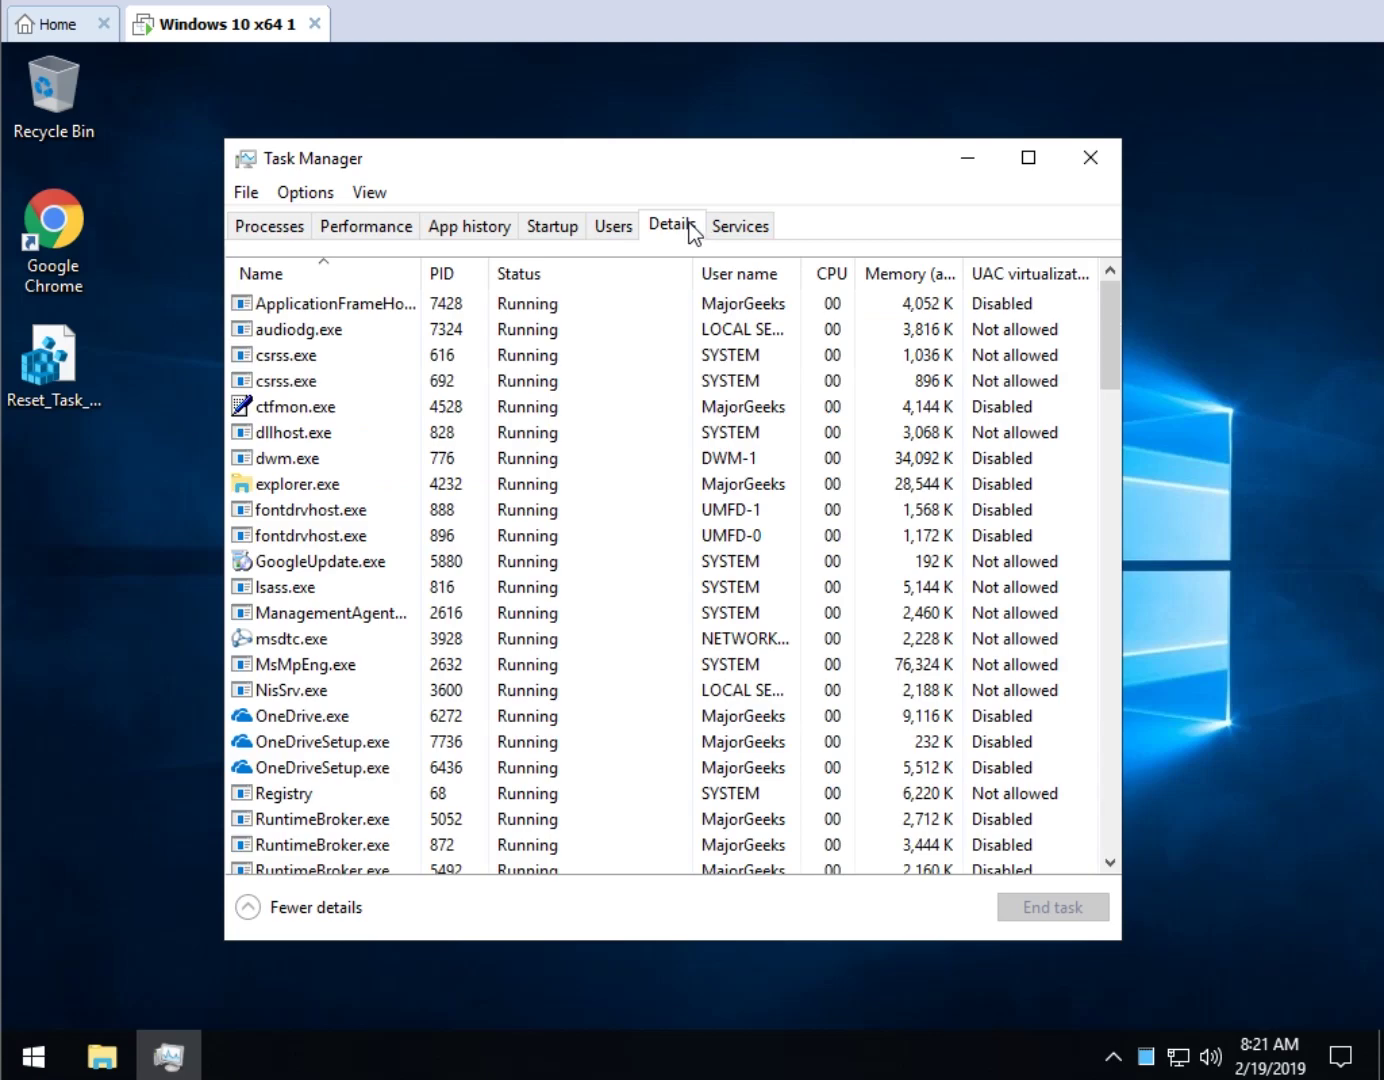
left_click(305, 193)
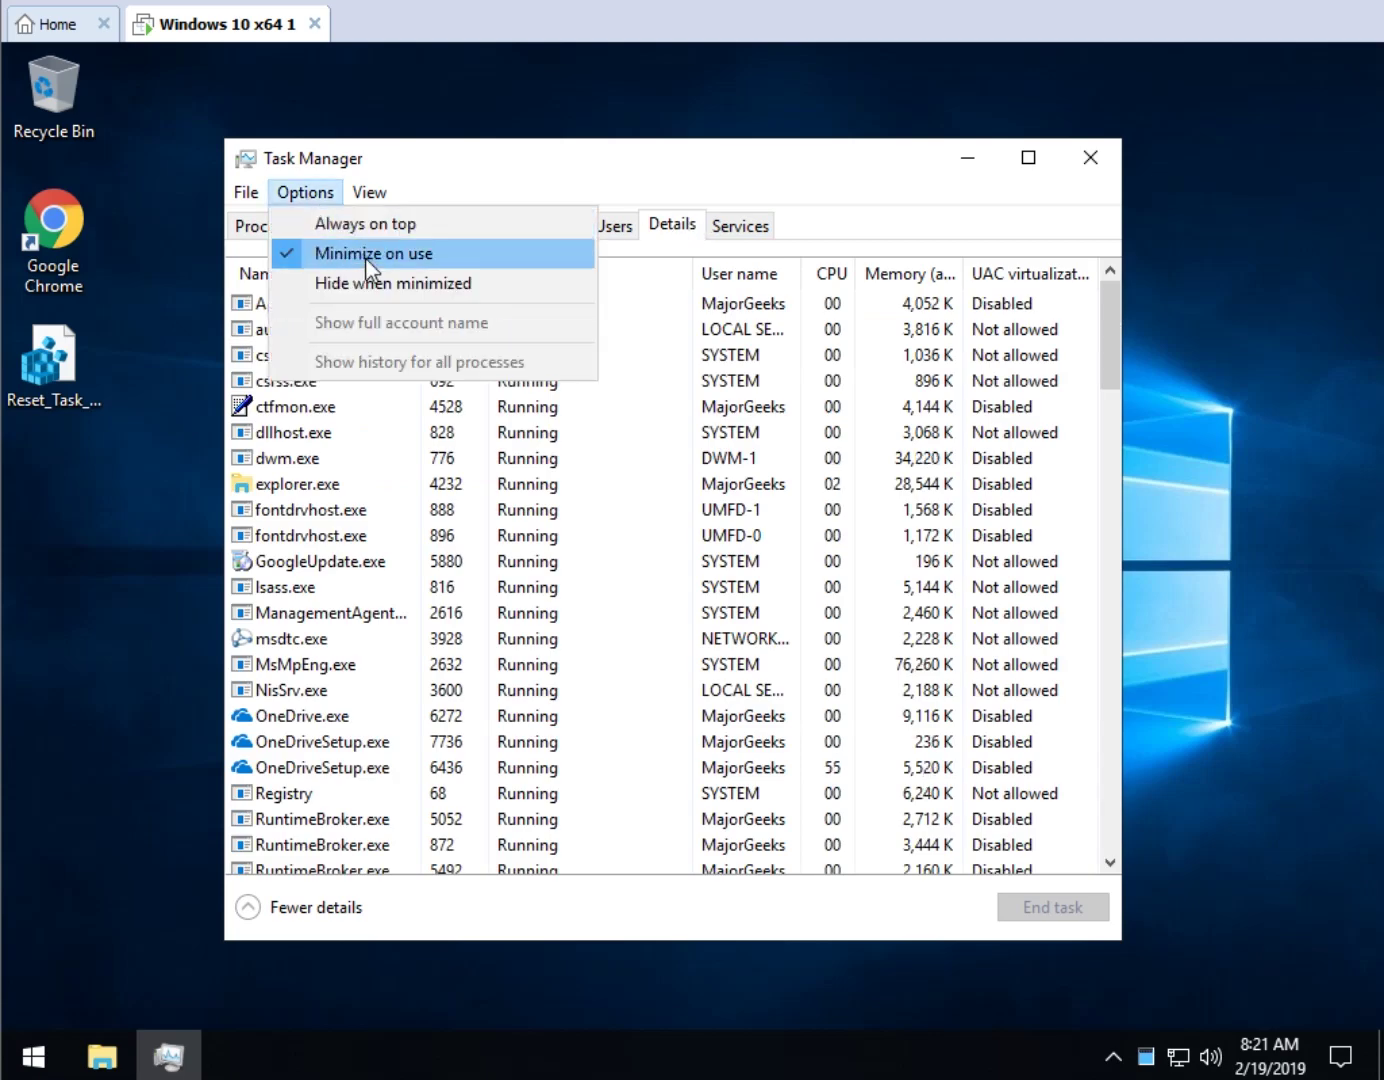
left_click(514, 188)
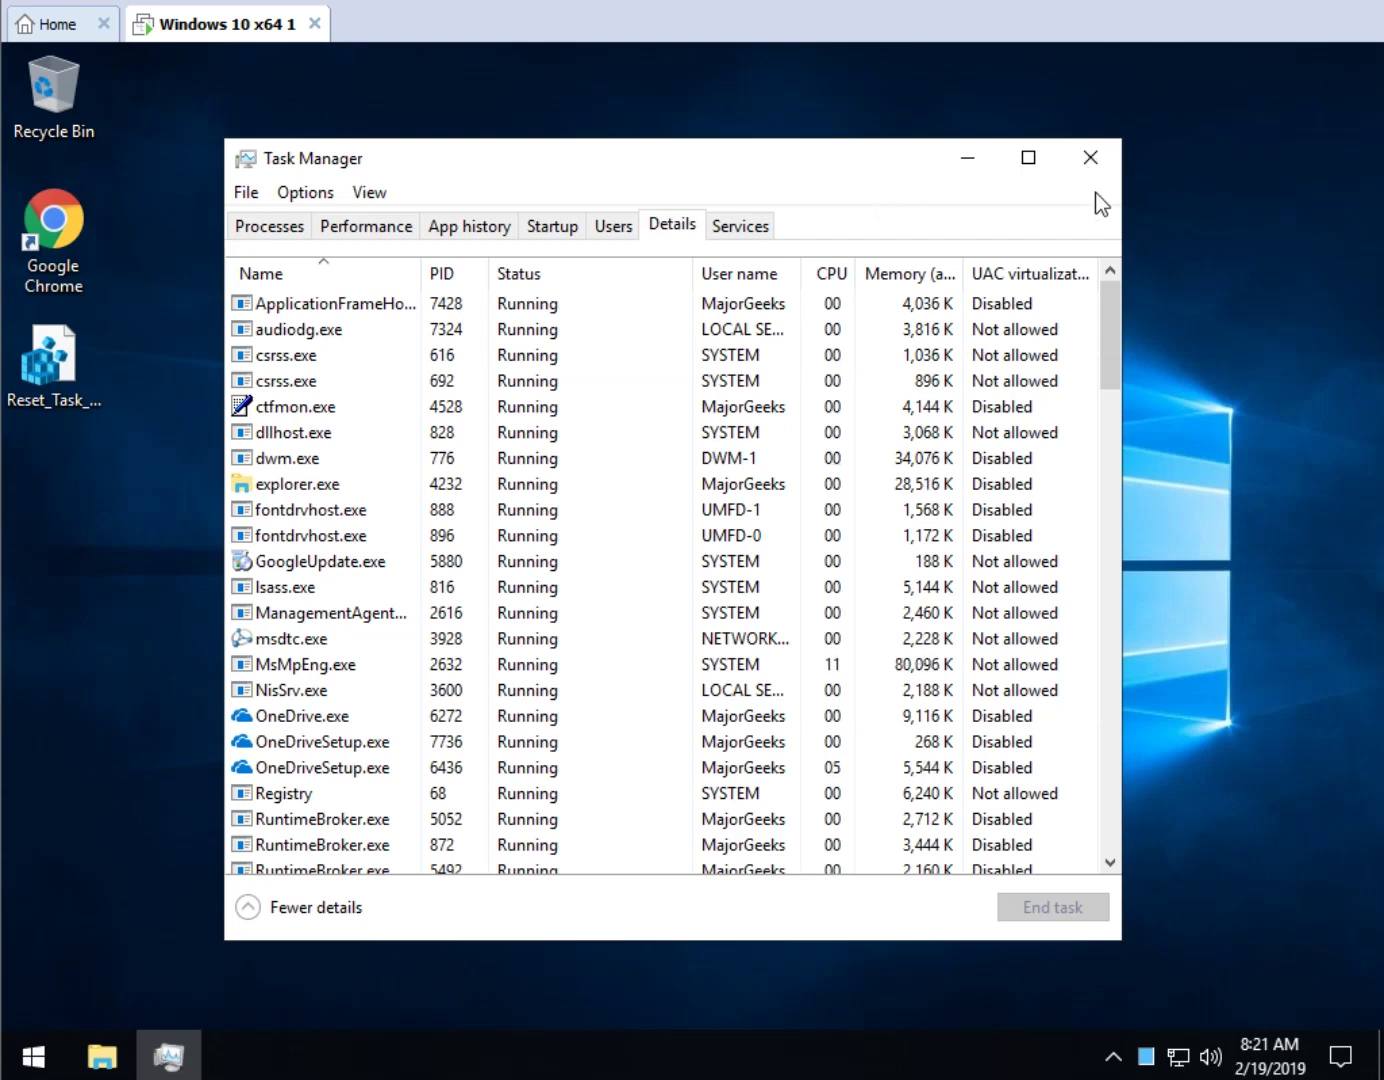
key("alt+F4")
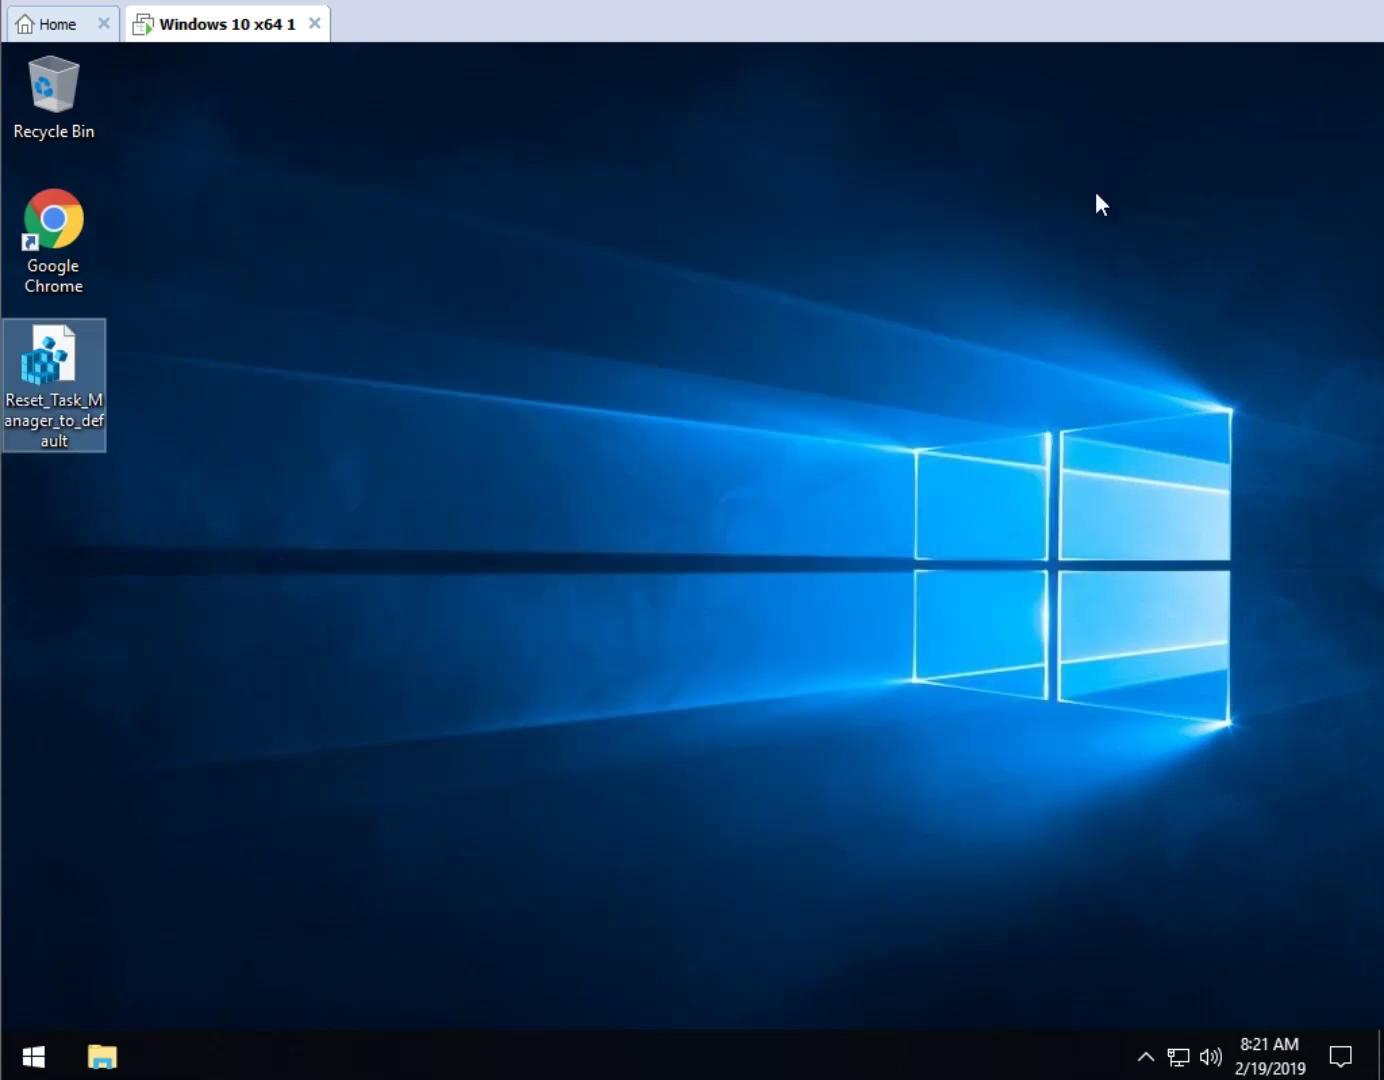
key("r")
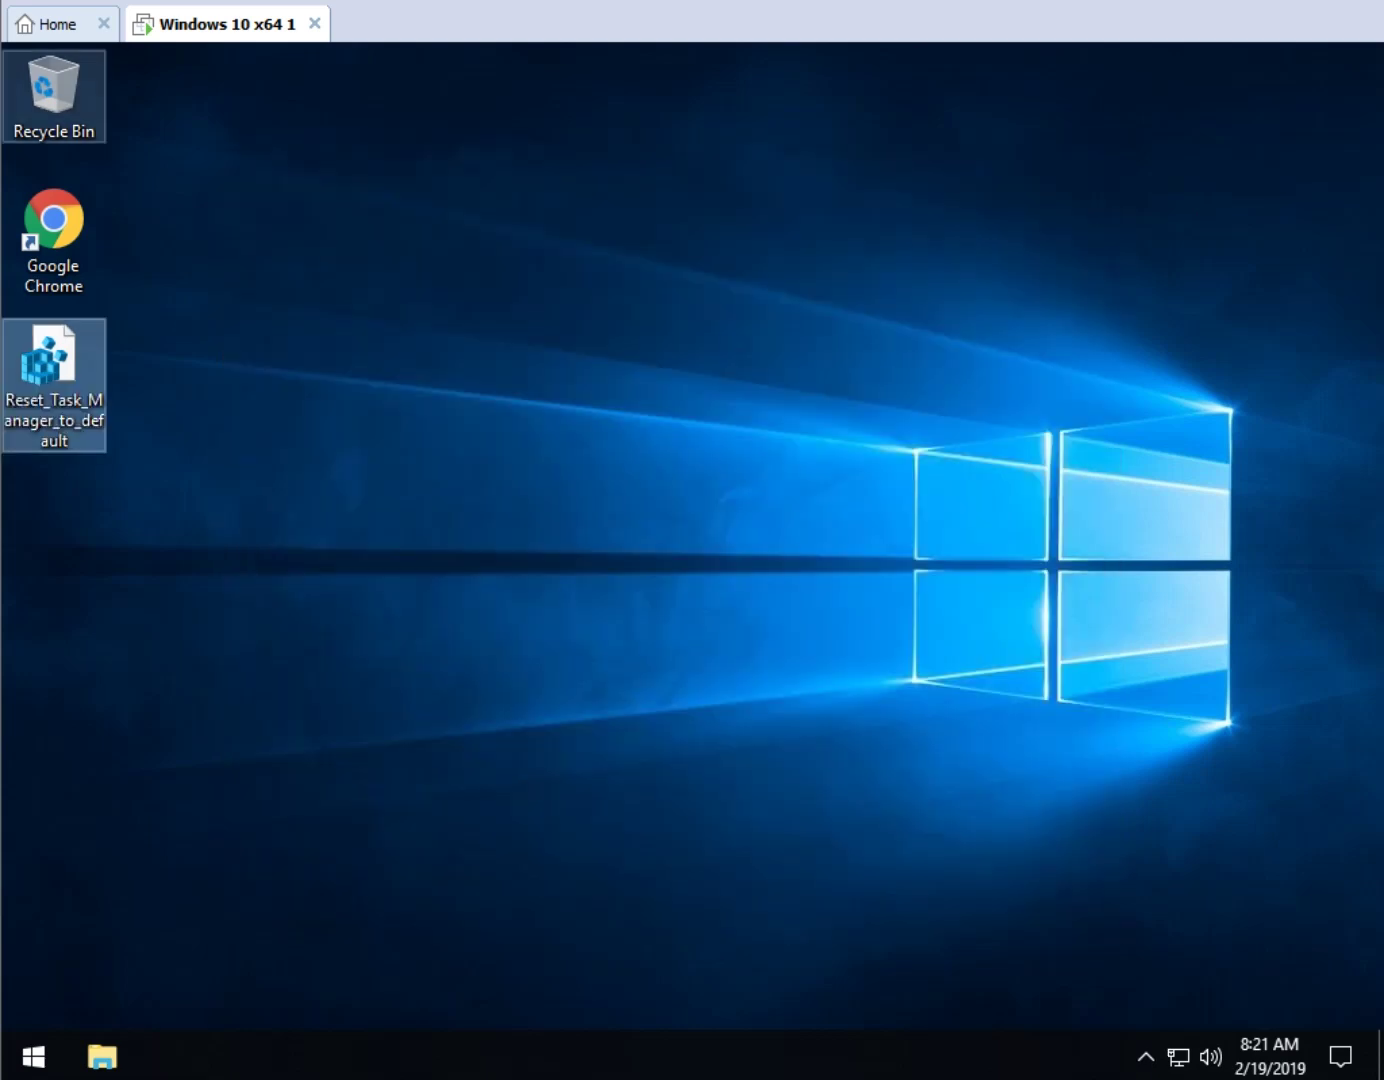